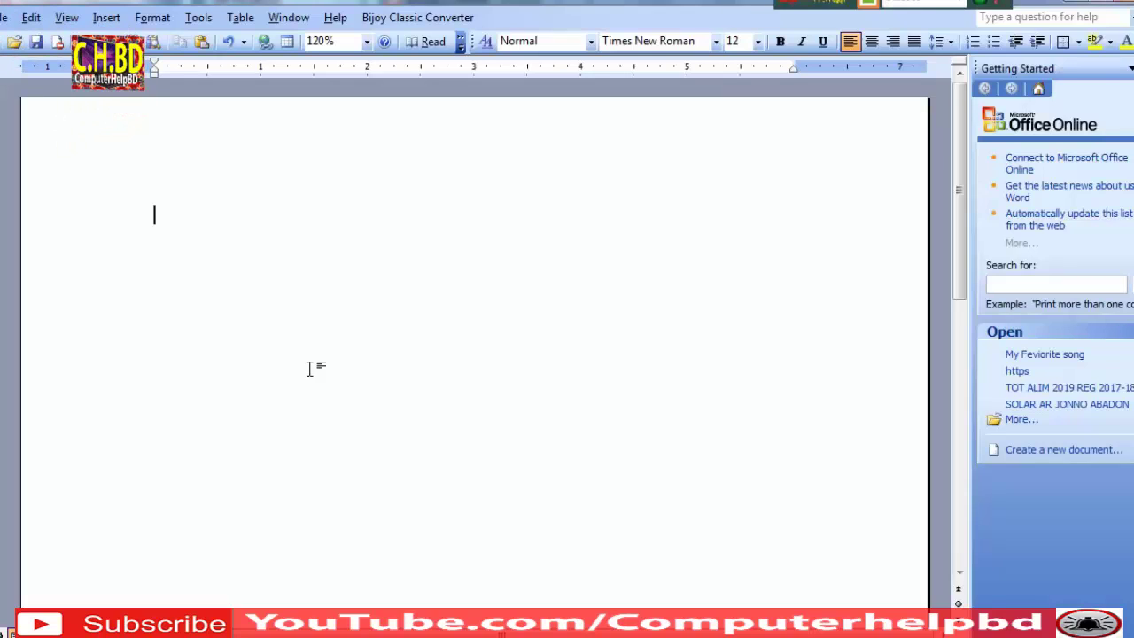
Type the list items '1.page setup' and '2.page Brack' on separate lines
{"action": "type", "text": "১"}
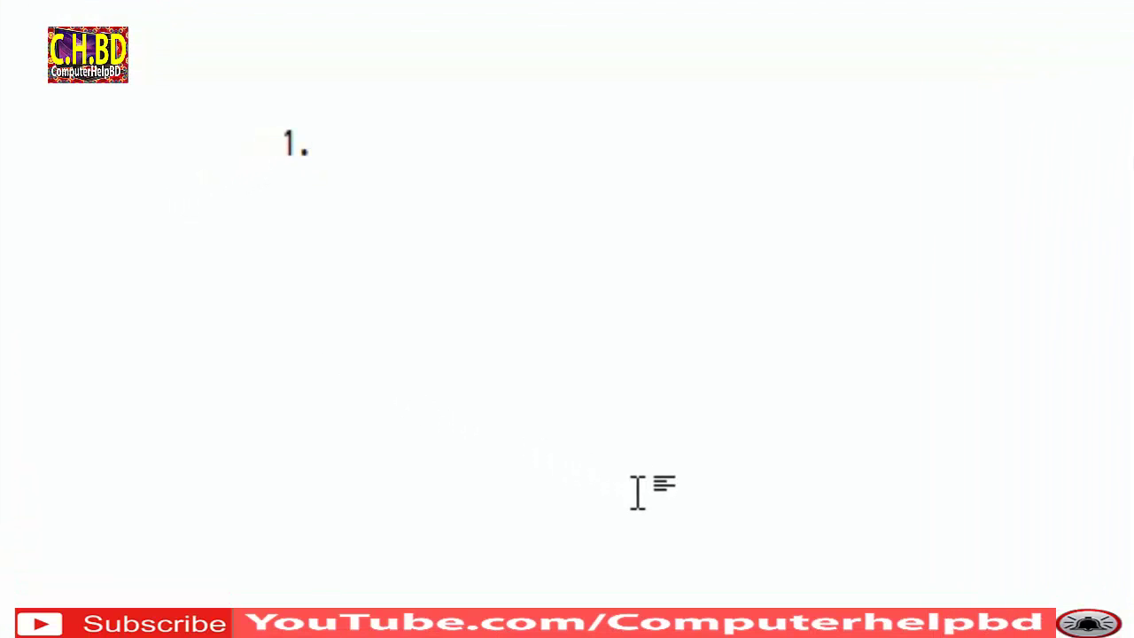
{"action": "type", "text": "pag"}
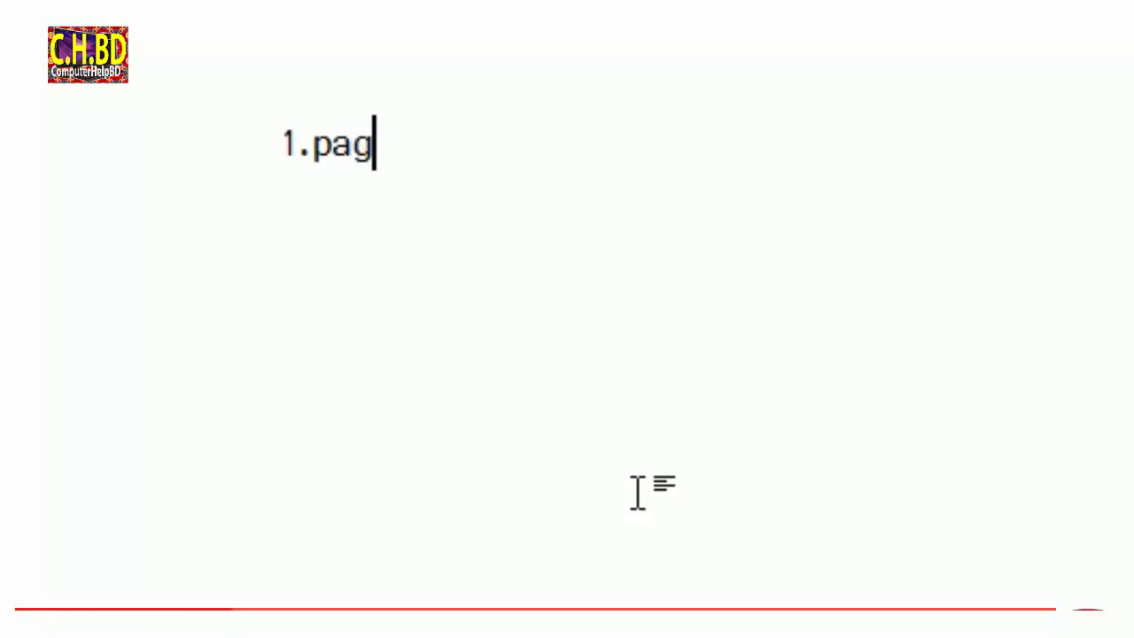
{"action": "type", "text": "e  s"}
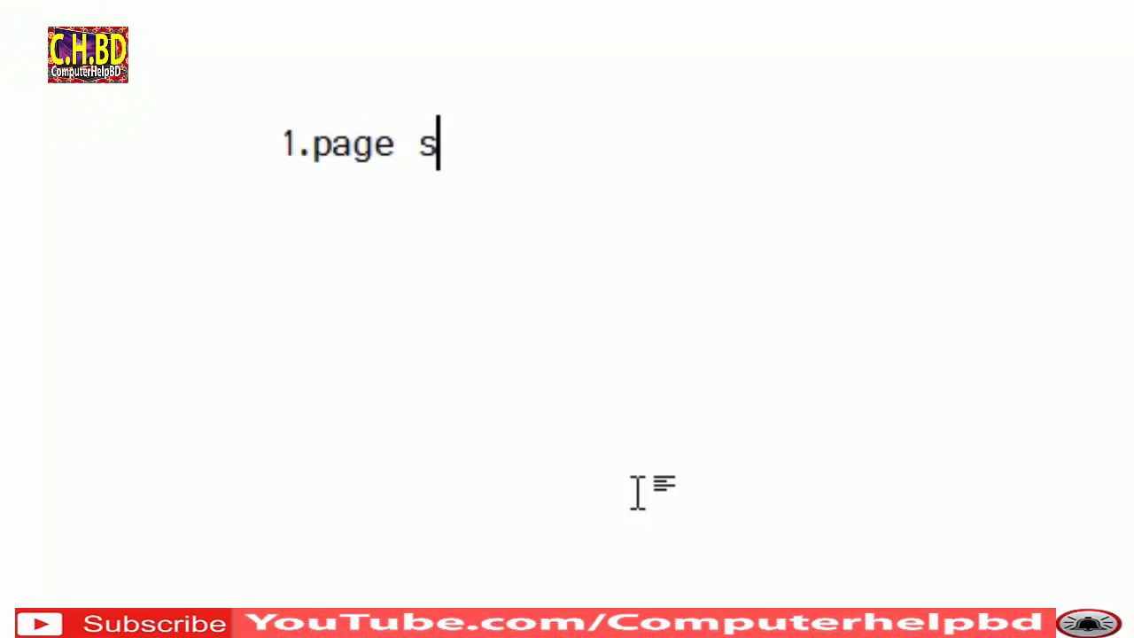
{"action": "type", "text": "etu"}
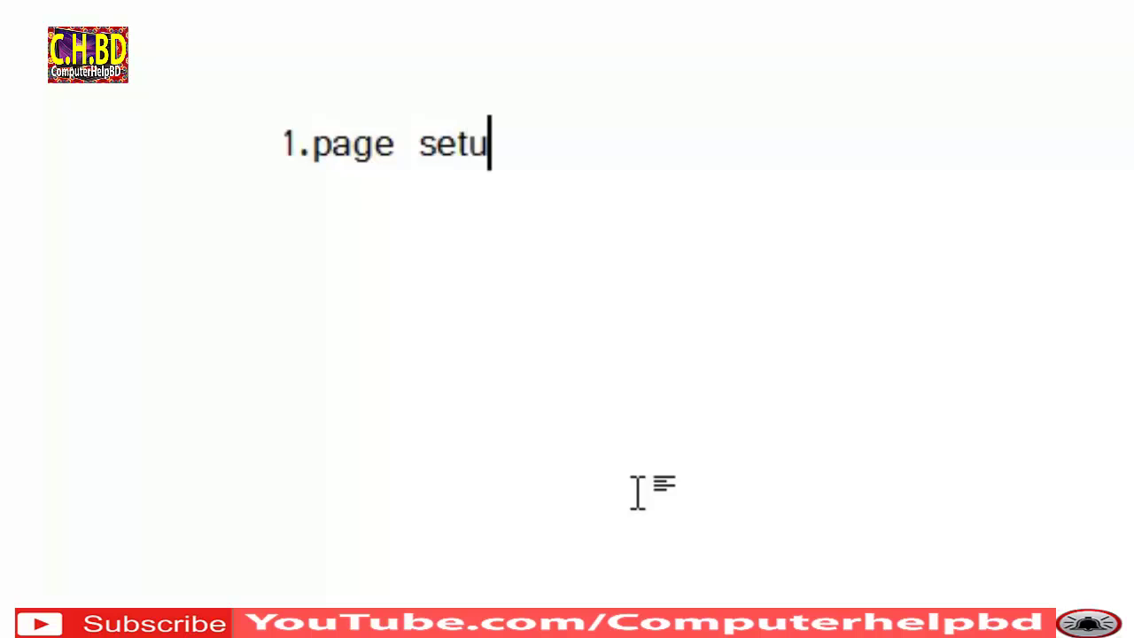
{"action": "type", "text": "p"}
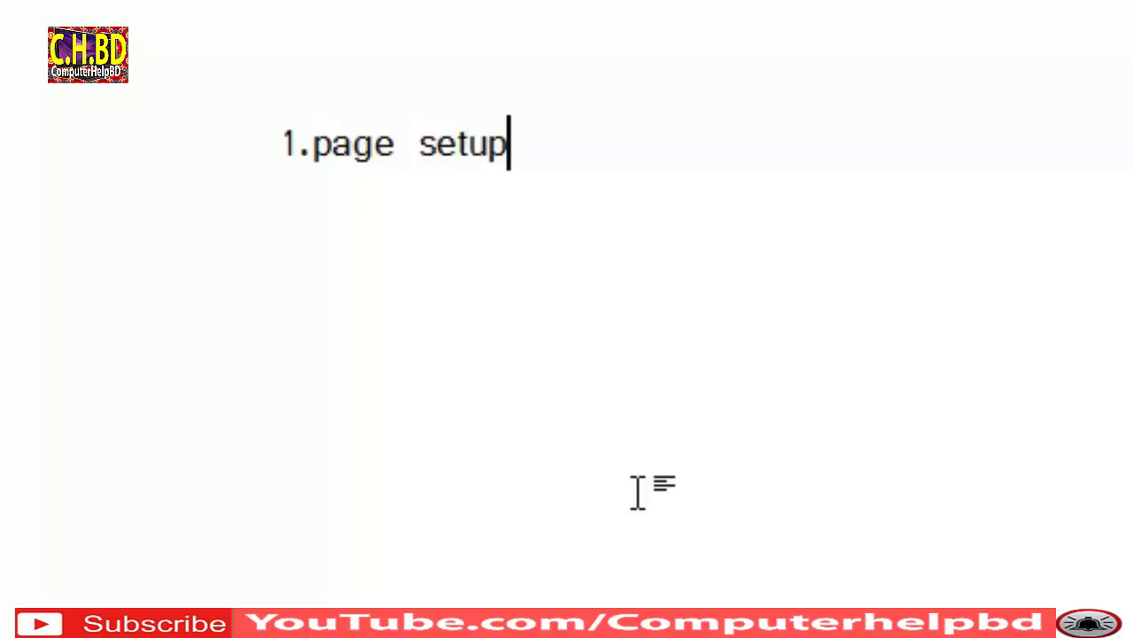
{"action": "key", "text": "Return"}
{"action": "type", "text": "2"}
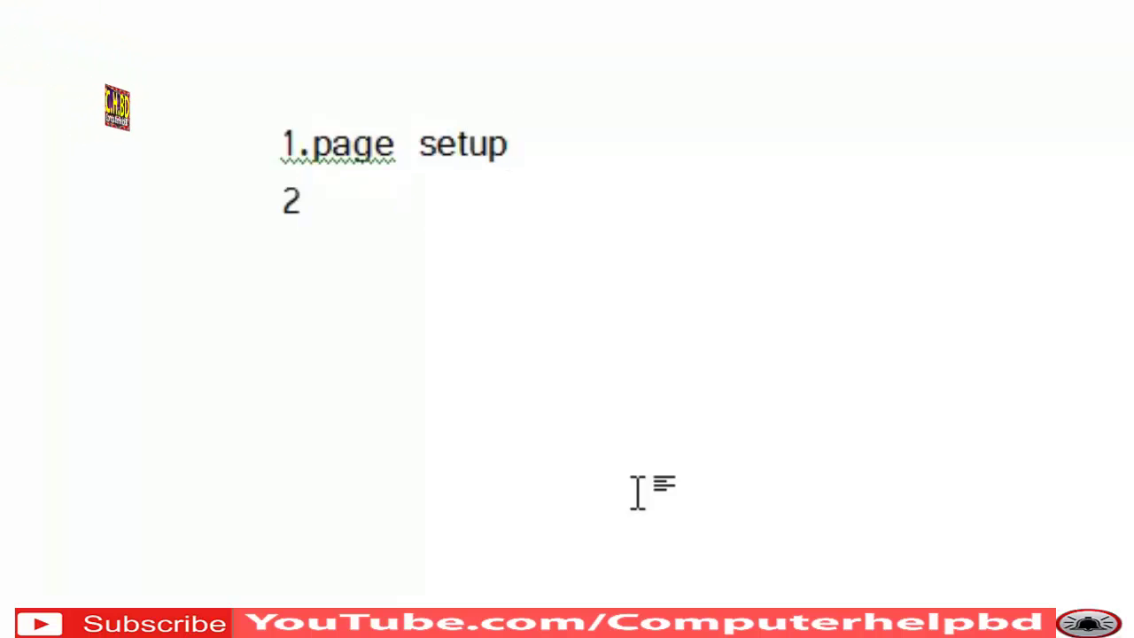
{"action": "type", "text": "."}
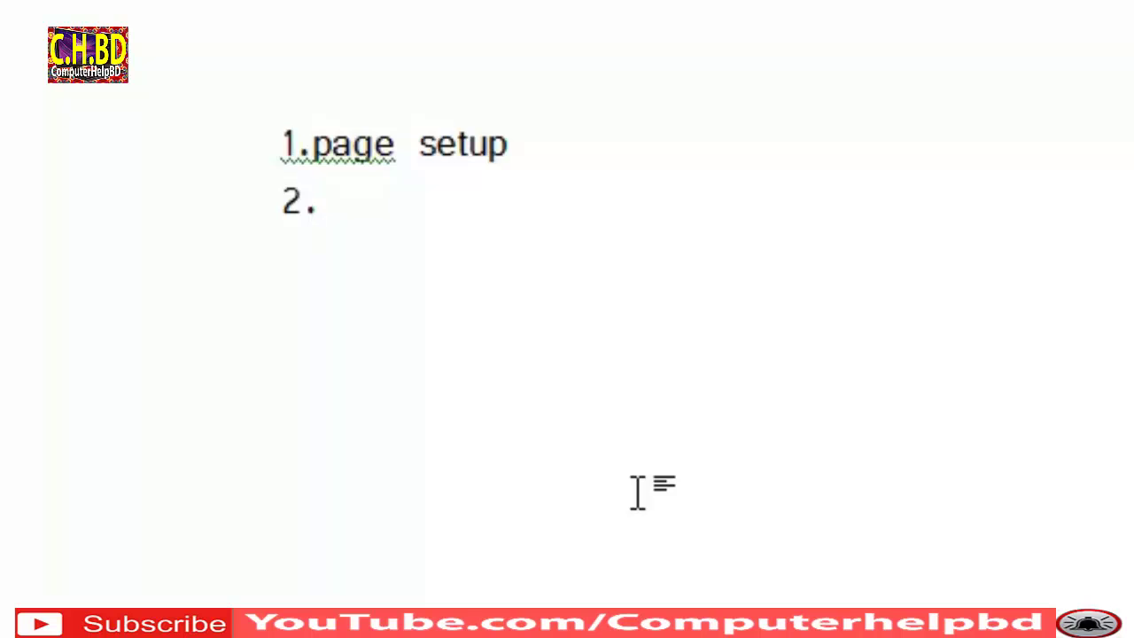
{"action": "type", "text": "pag"}
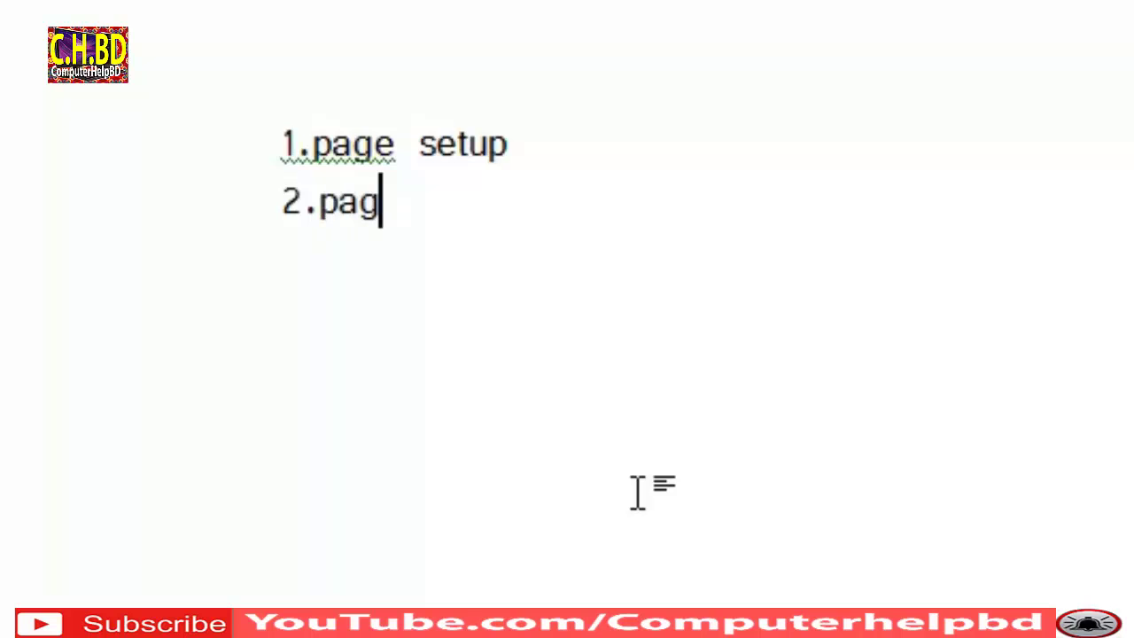
{"action": "type", "text": "e "}
{"action": "type", "text": "Bra"}
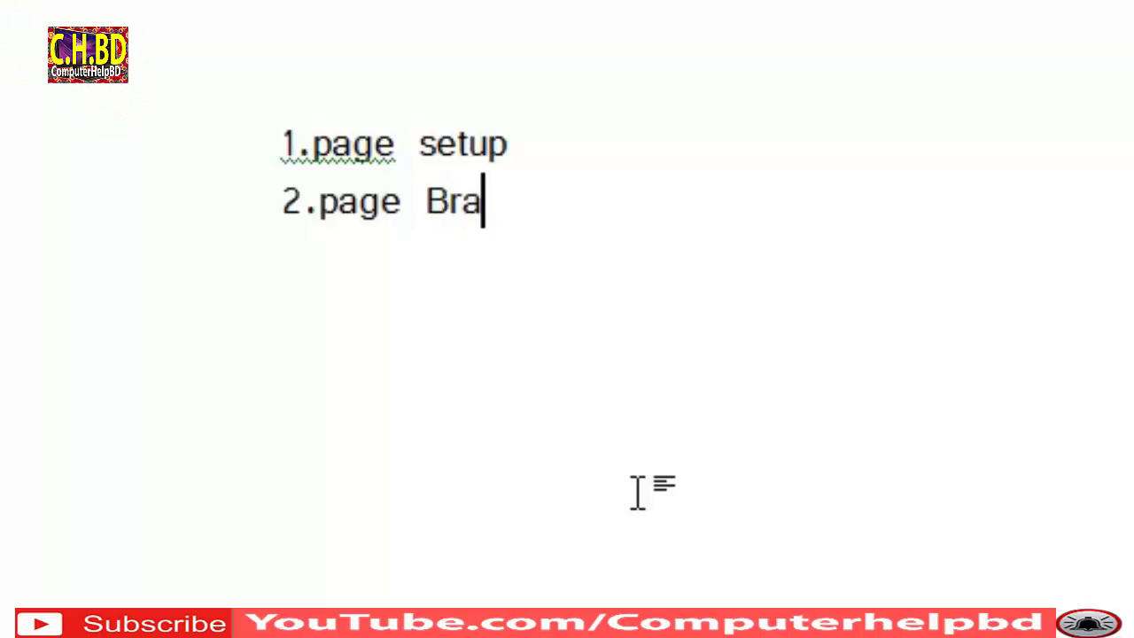
{"action": "type", "text": "cj"}
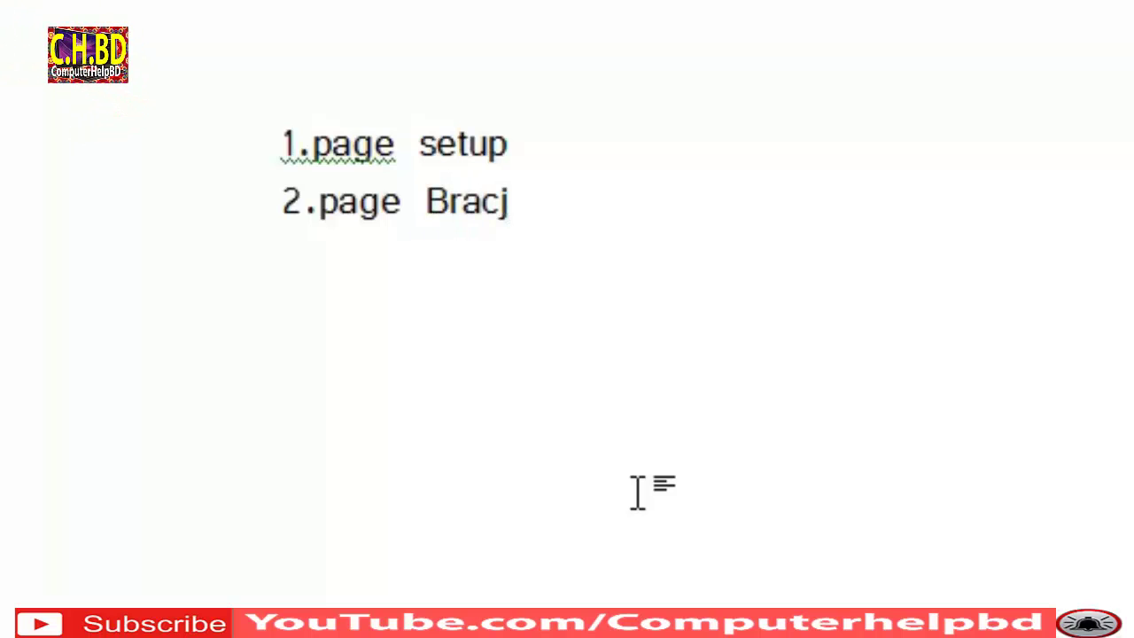
{"action": "key", "text": "BackSpace"}
{"action": "type", "text": "k"}
{"action": "key", "text": "Return"}
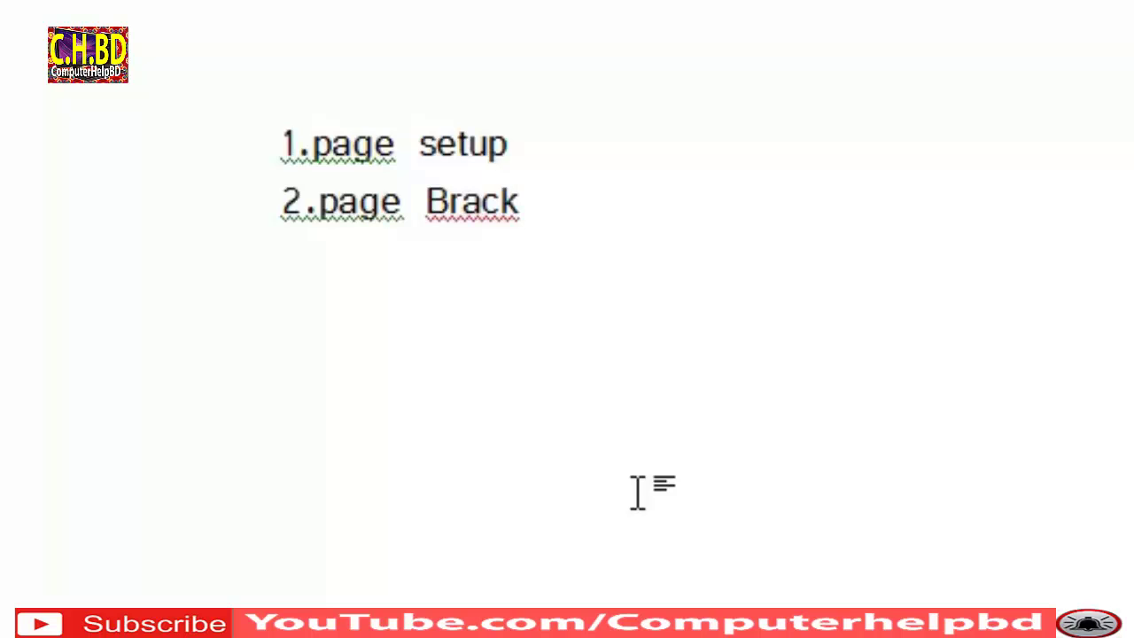
Fix the misspellings using the suggestions '1. page', '2. page' and 'Brake'
{"action": "right_click", "coordinate": [362, 214]}
{"action": "left_click", "coordinate": [474, 259]}
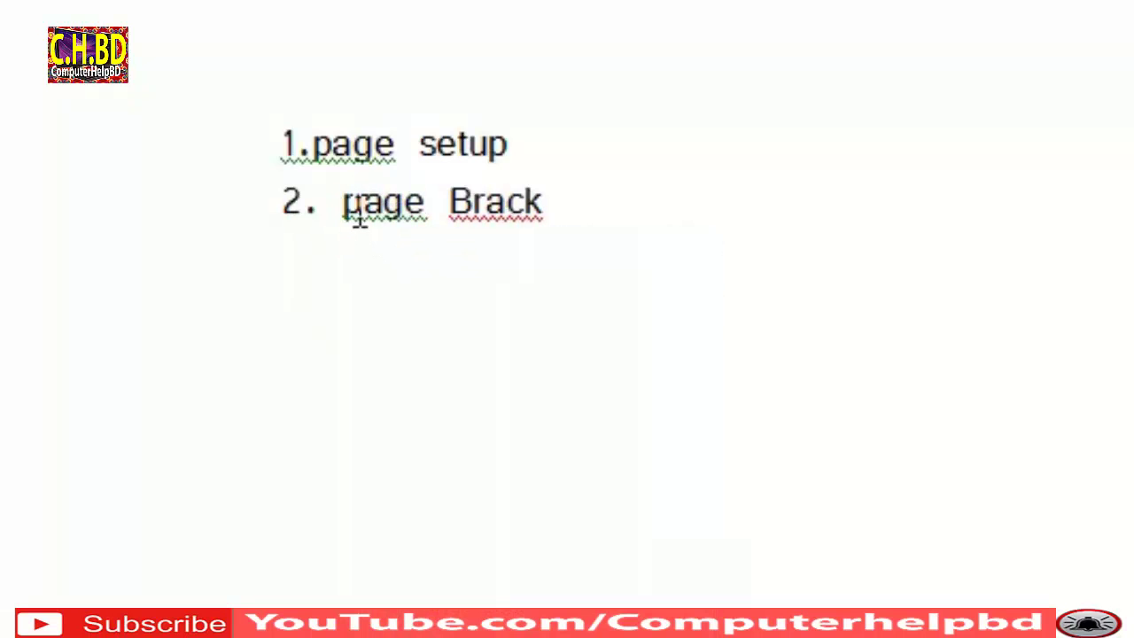
{"action": "right_click", "coordinate": [331, 147]}
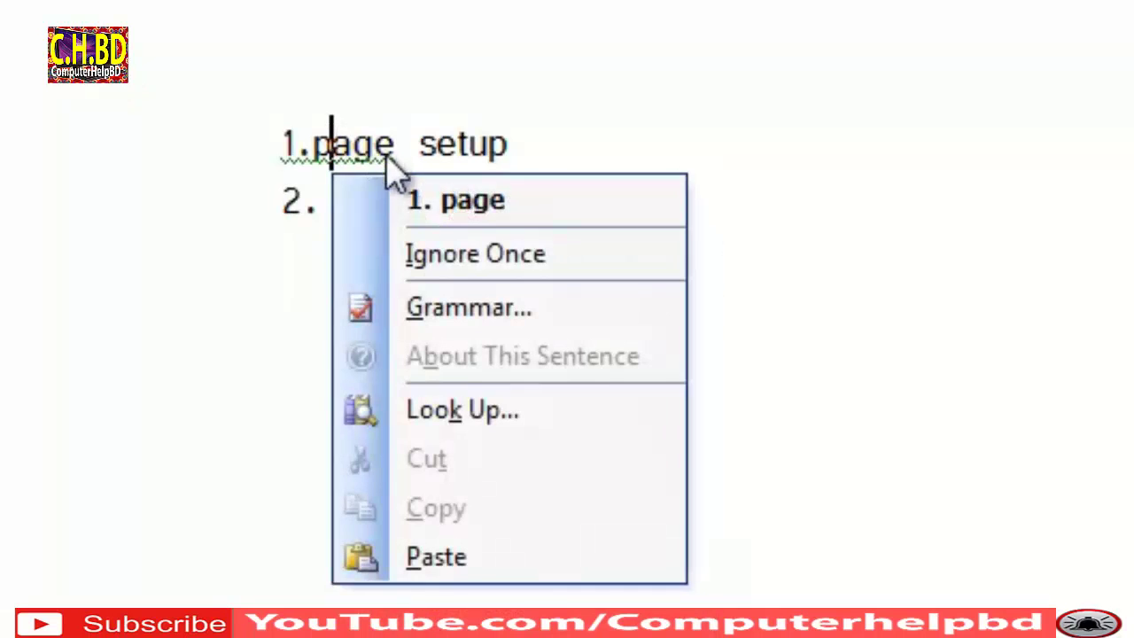
{"action": "left_click", "coordinate": [436, 212]}
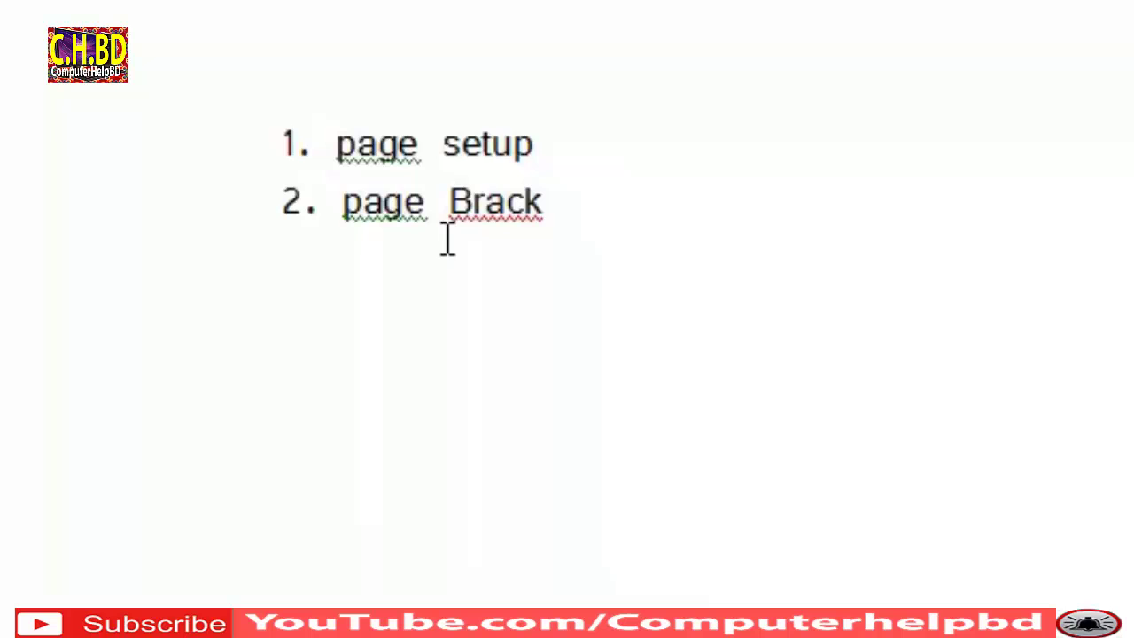
{"action": "left_click", "coordinate": [565, 250]}
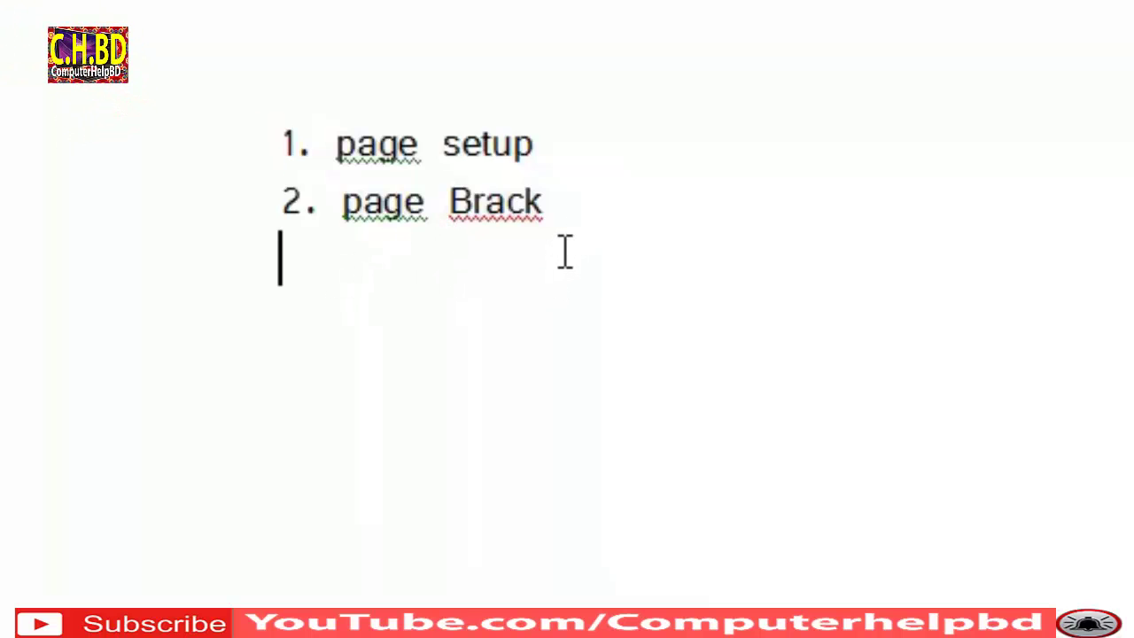
{"action": "right_click", "coordinate": [506, 211]}
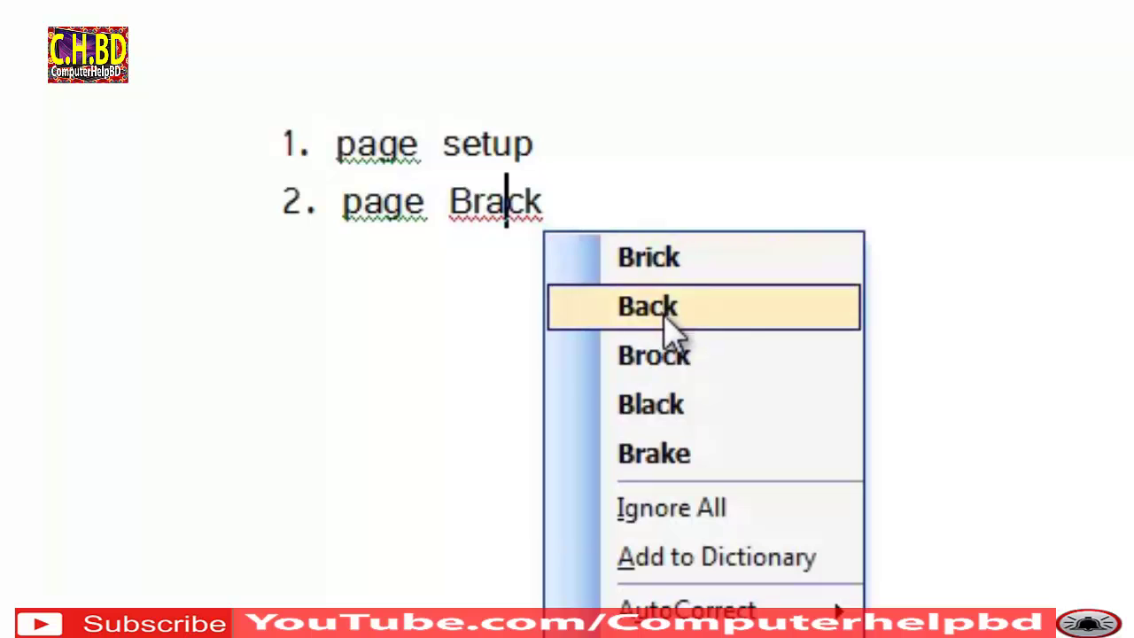
{"action": "left_click", "coordinate": [708, 456]}
{"action": "left_click", "coordinate": [335, 316]}
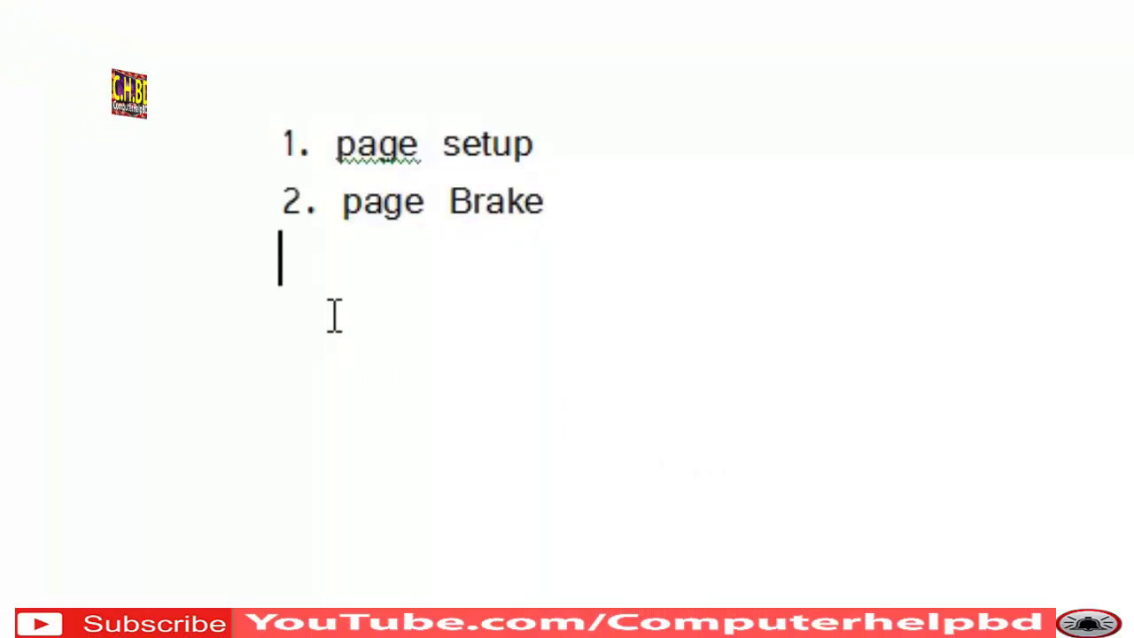
{"action": "type", "text": "3"}
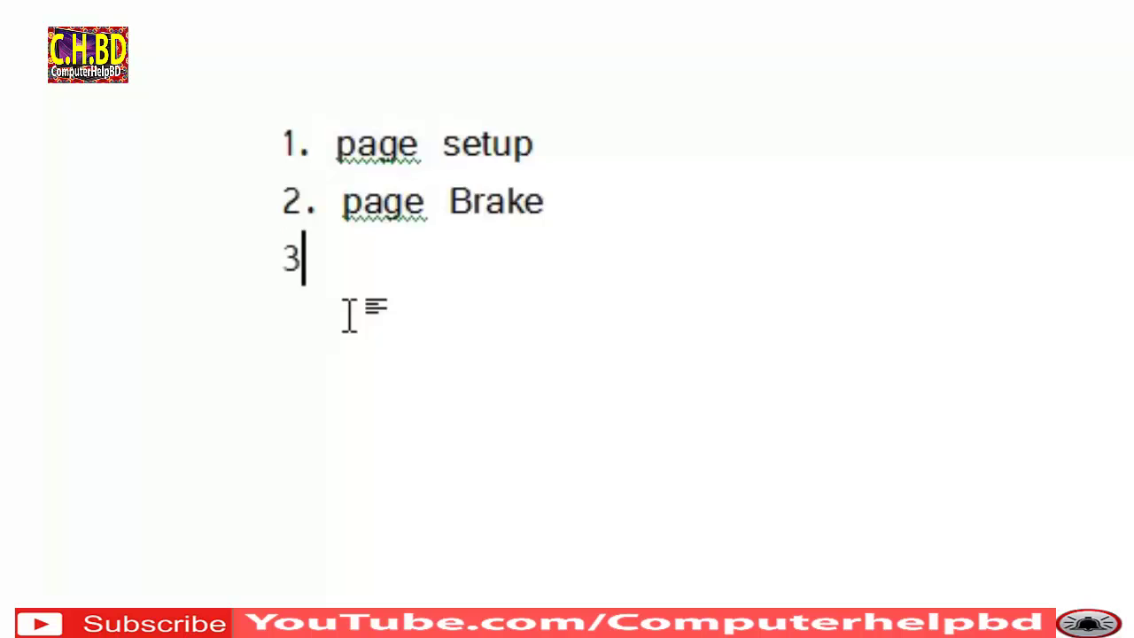
{"action": "type", "text": ". "}
{"action": "type", "text": "Page "}
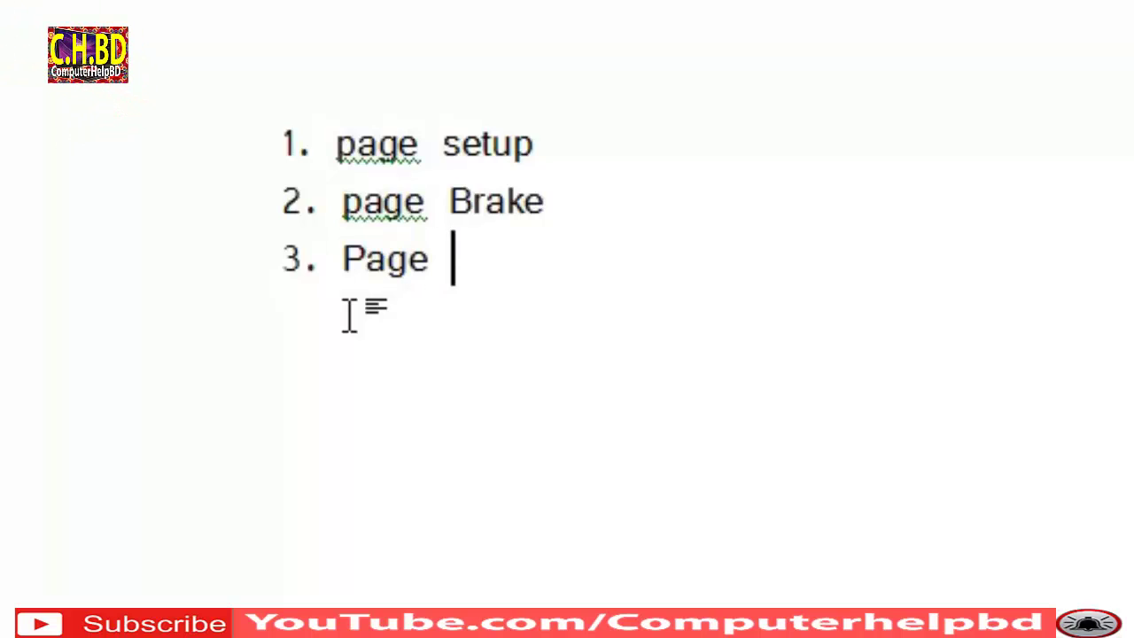
{"action": "type", "text": "co"}
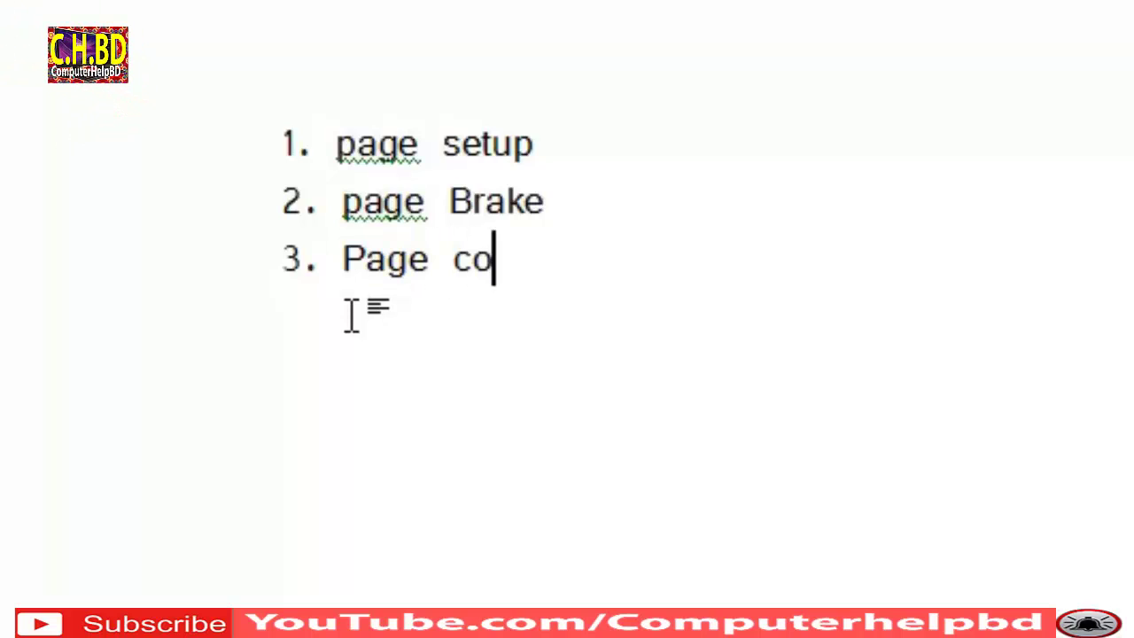
{"action": "type", "text": "ller"}
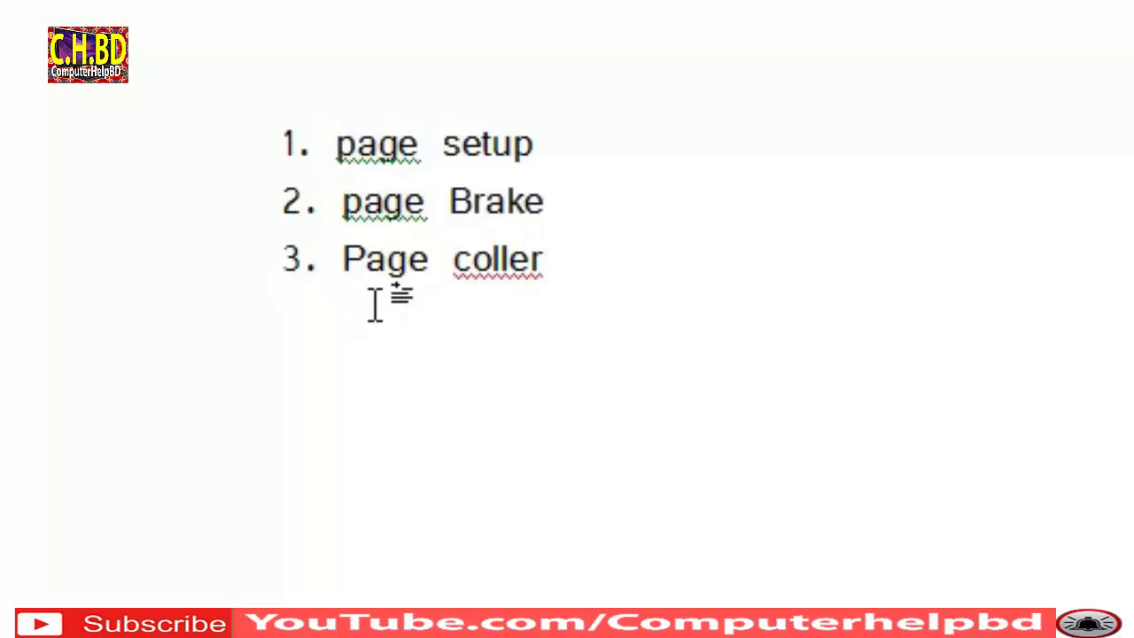
{"action": "right_click", "coordinate": [470, 254]}
{"action": "left_click", "coordinate": [617, 321]}
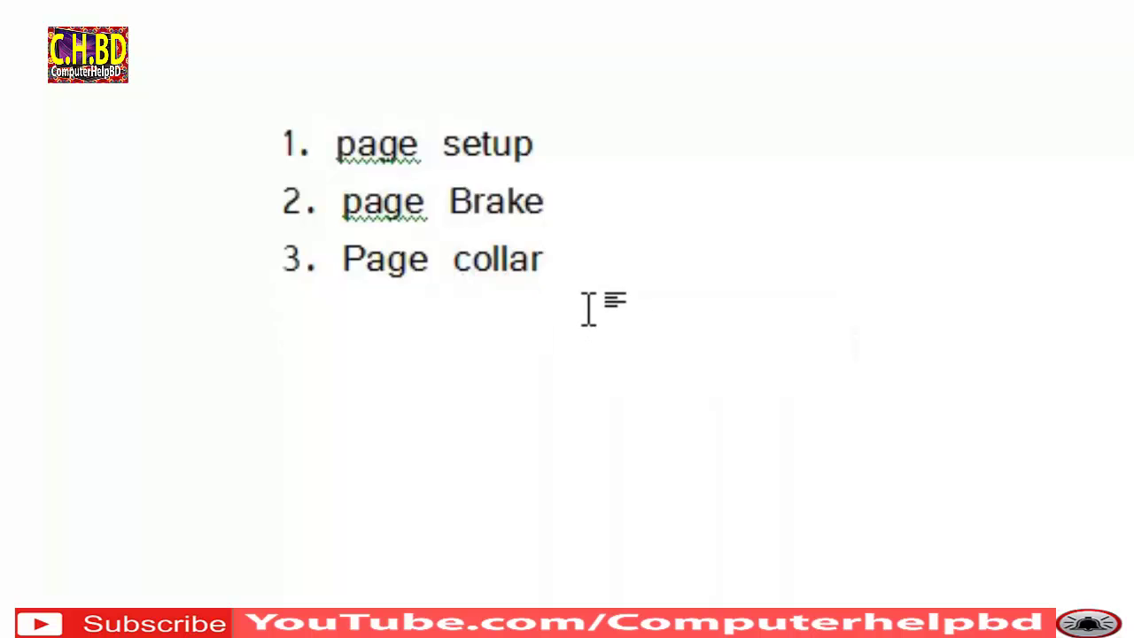
{"action": "key", "text": "Return"}
{"action": "type", "text": "4"}
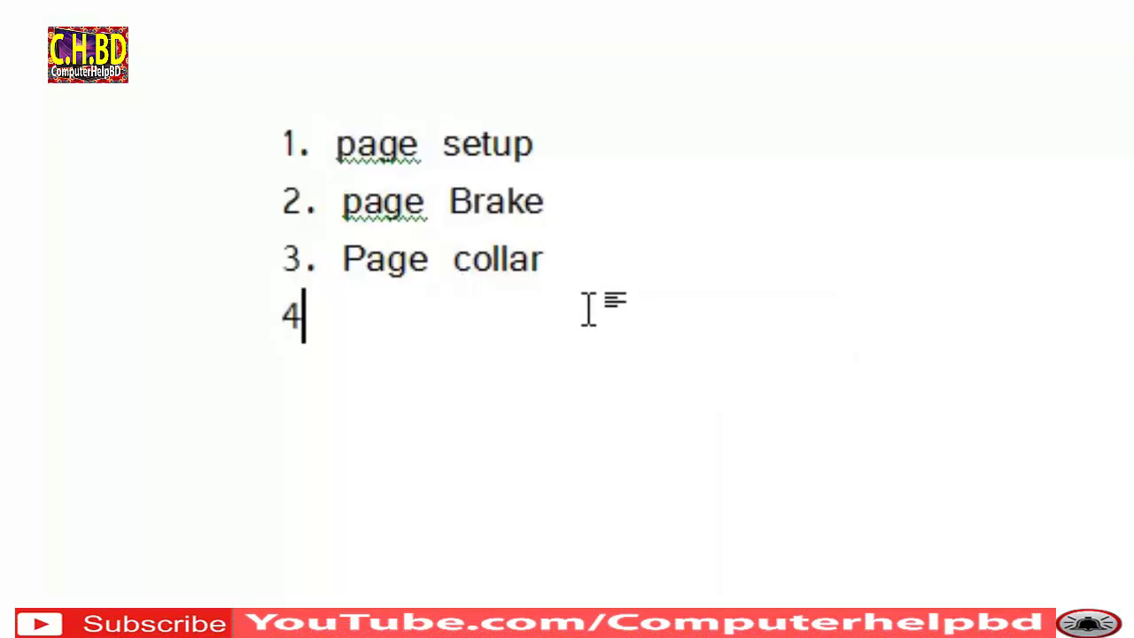
{"action": "type", "text": "."}
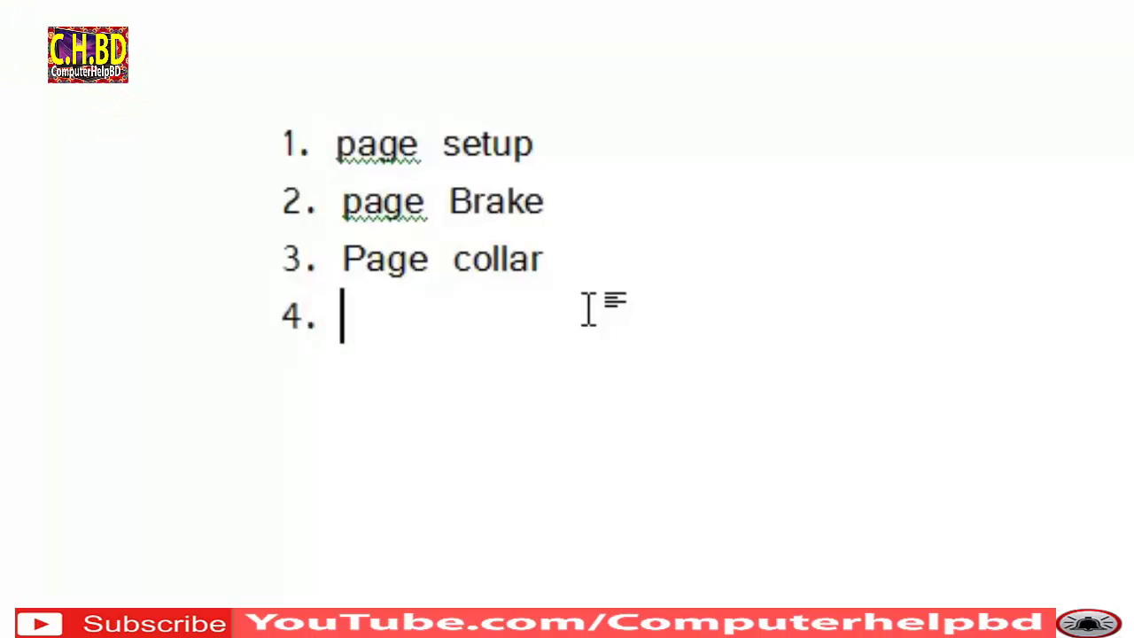
{"action": "type", "text": " P"}
{"action": "type", "text": "ron"}
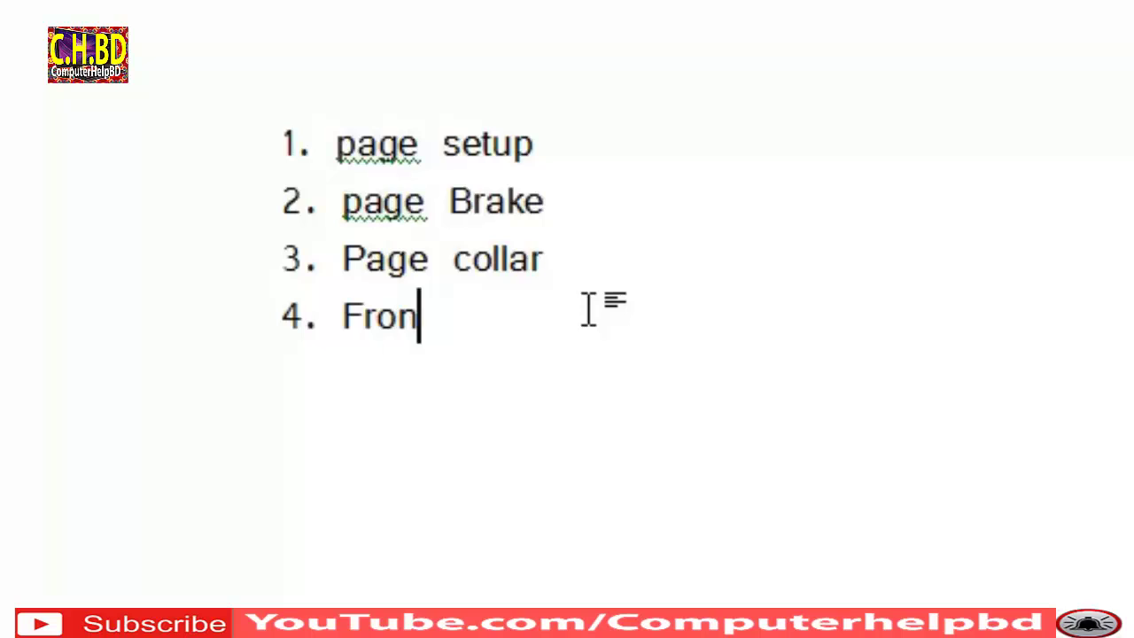
{"action": "type", "text": "t "}
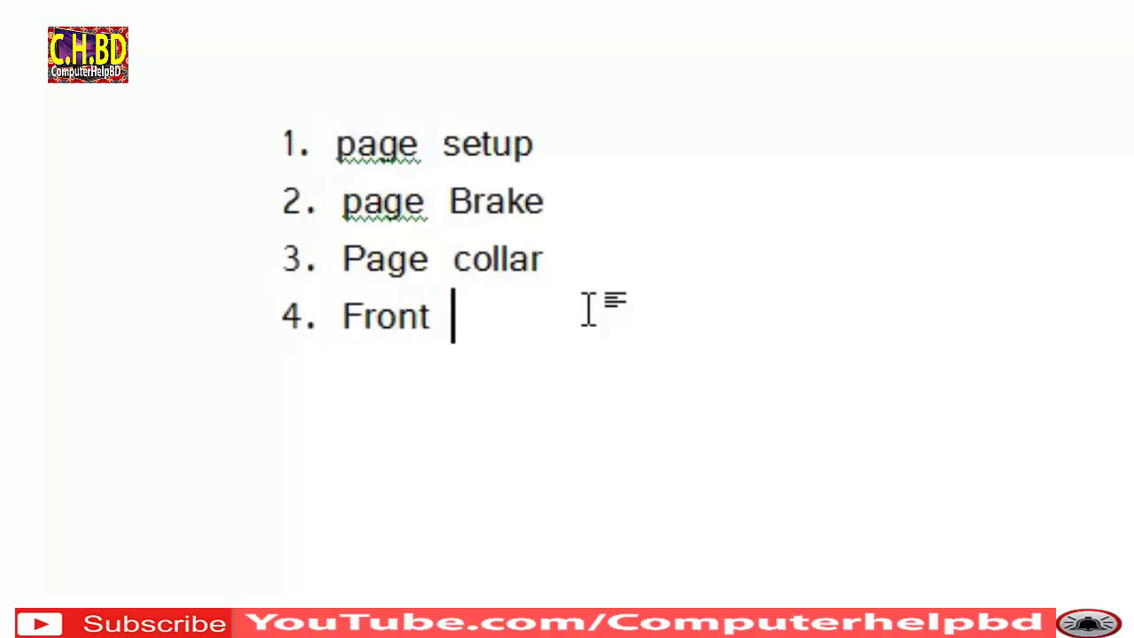
{"action": "type", "text": "Styl"}
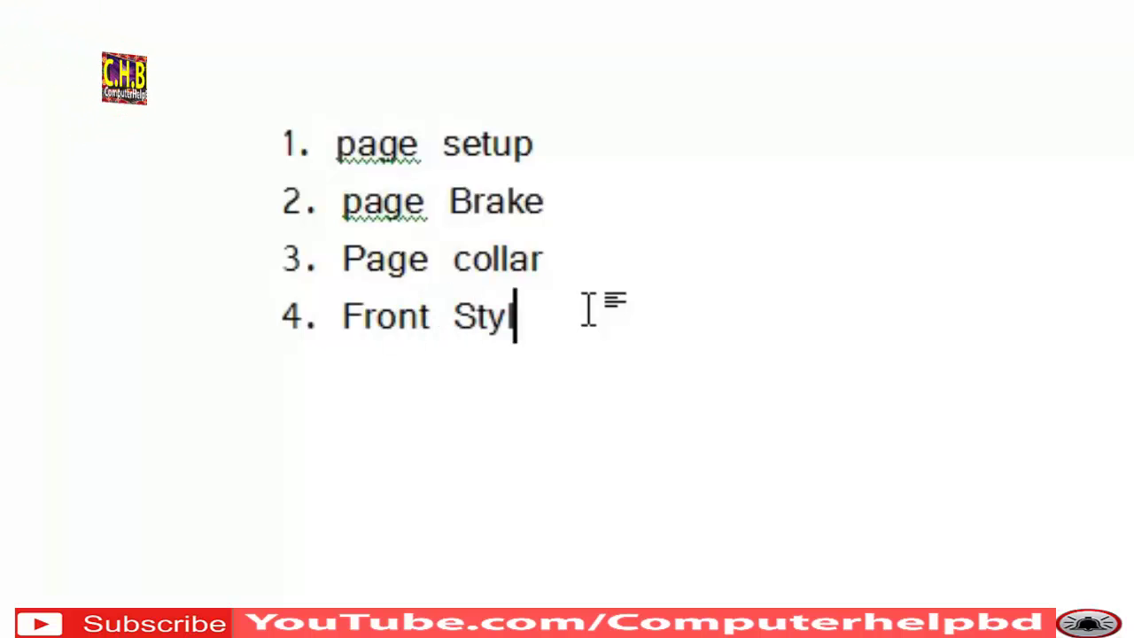
{"action": "type", "text": "e"}
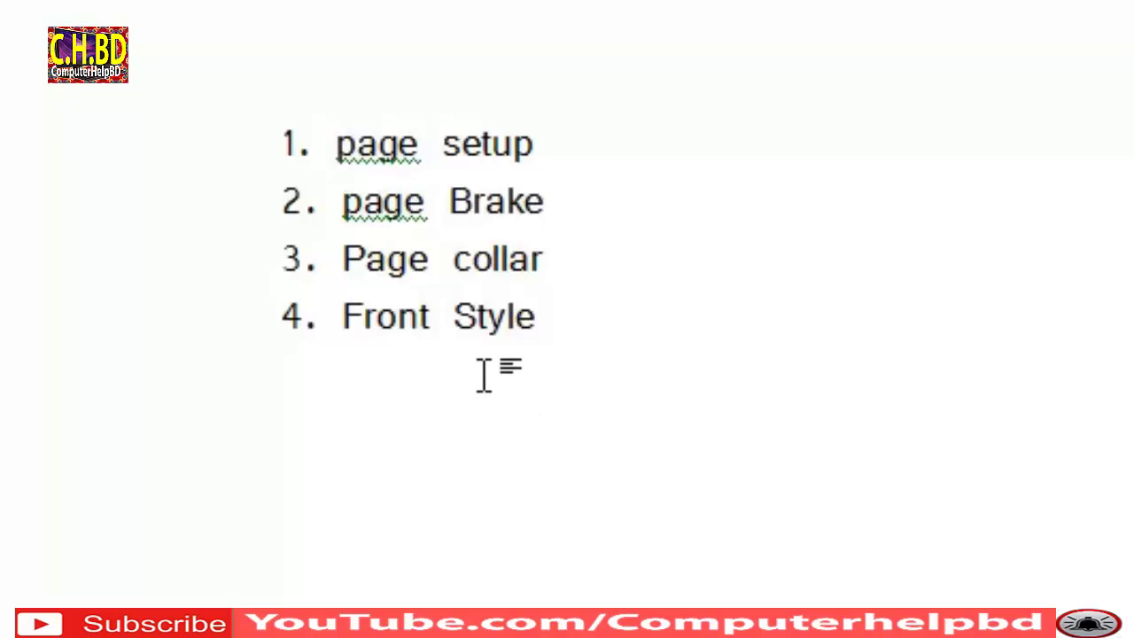
{"action": "mouse_move", "coordinate": [256, 119]}
{"action": "left_mouse_down"}
{"action": "mouse_move", "coordinate": [457, 282]}
{"action": "mouse_move", "coordinate": [539, 392]}
{"action": "left_mouse_up"}
{"action": "left_click", "coordinate": [568, 432]}
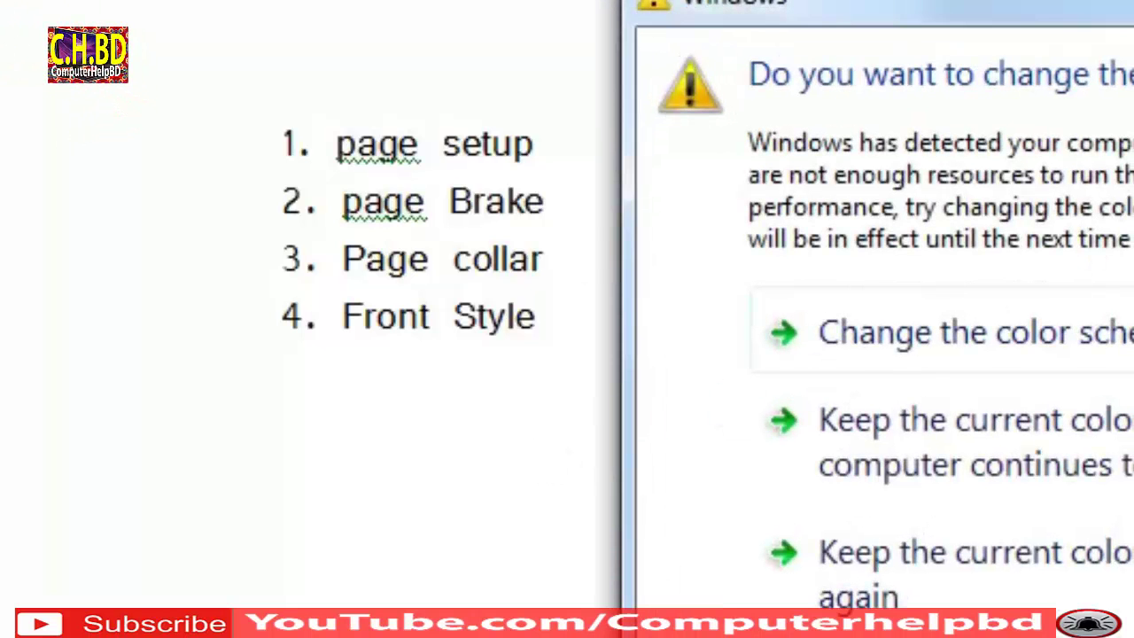
{"action": "left_click", "coordinate": [911, 357]}
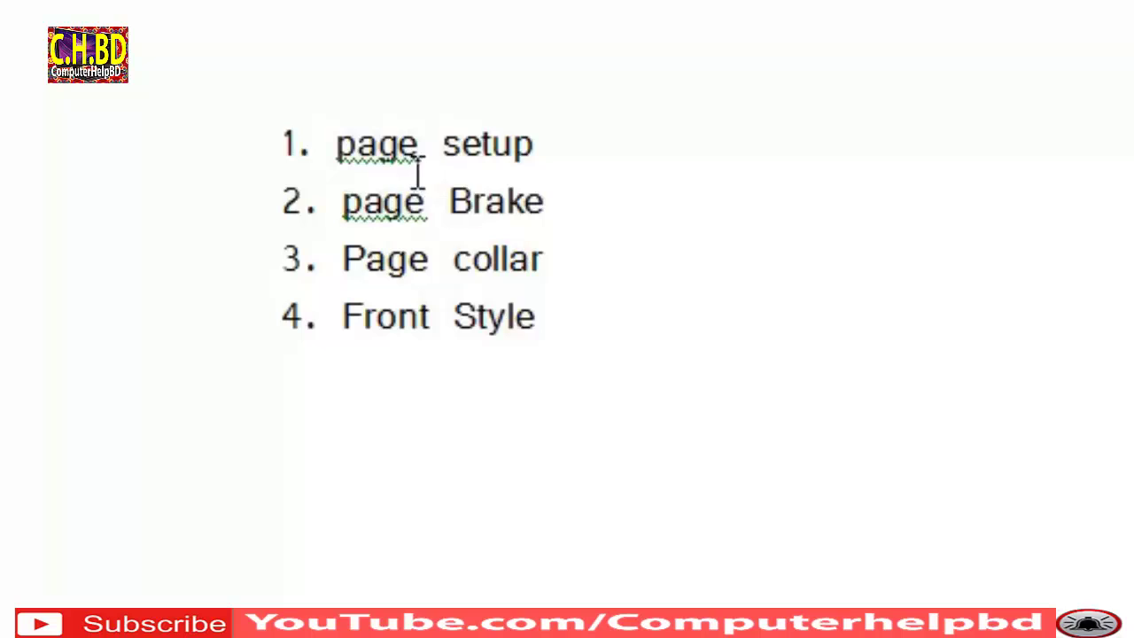
{"action": "left_click", "coordinate": [378, 149]}
{"action": "left_click", "coordinate": [561, 195]}
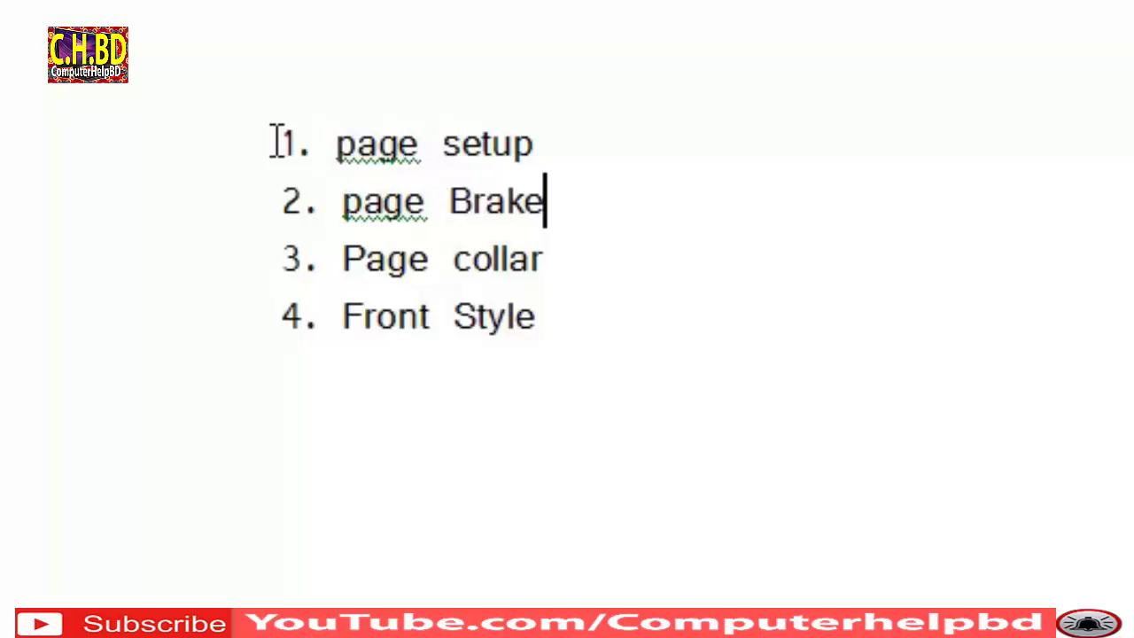
{"action": "left_click_drag", "start_coordinate": [276, 142], "coordinate": [479, 145]}
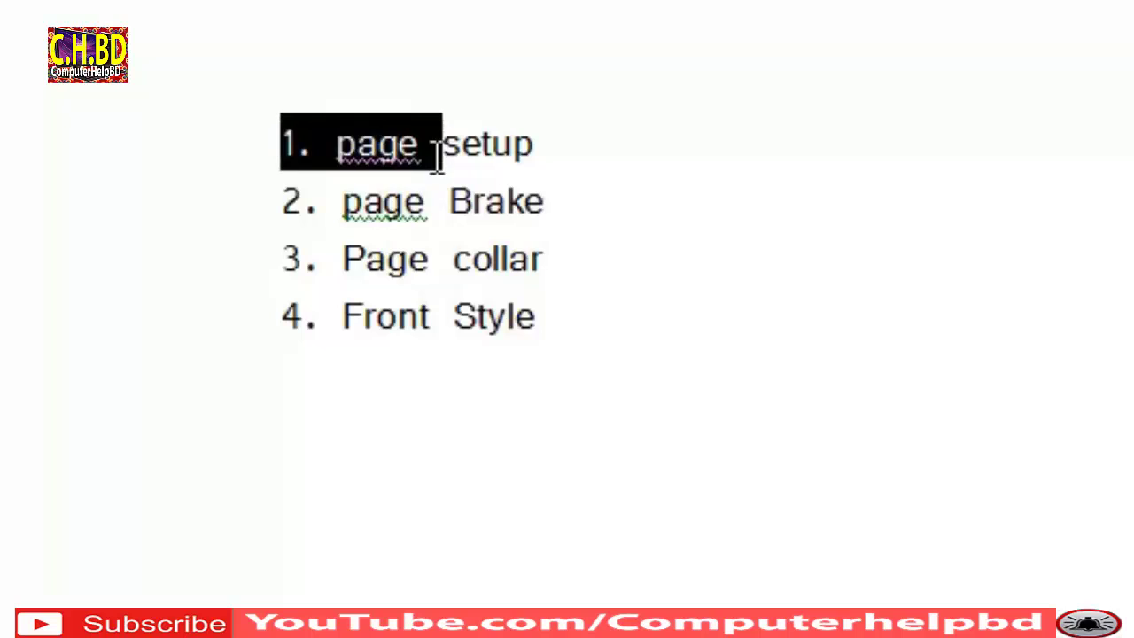
{"action": "left_click", "coordinate": [556, 263]}
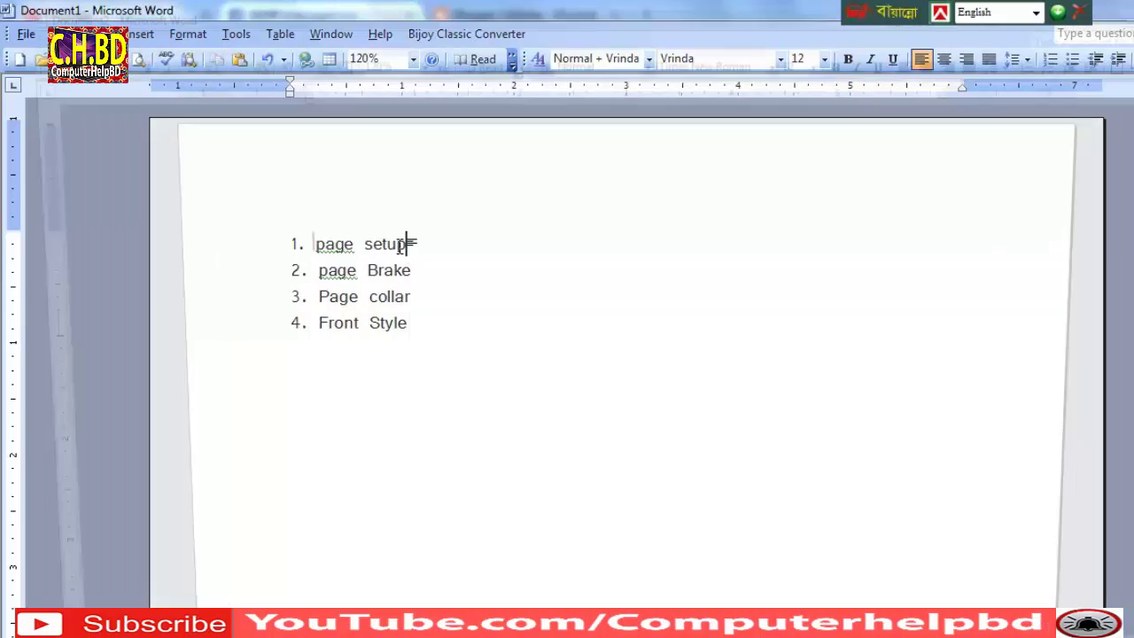
Create a new blank document and open Page Setup, leaving orientation at Portrait
{"action": "key", "text": "ctrl+n"}
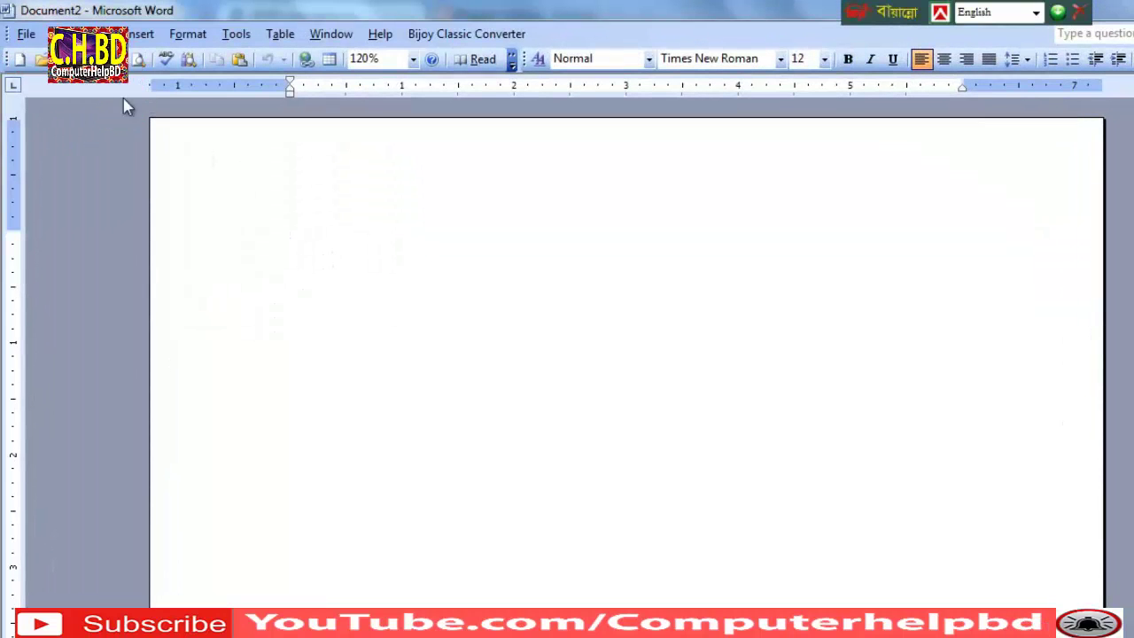
{"action": "left_click", "coordinate": [25, 34]}
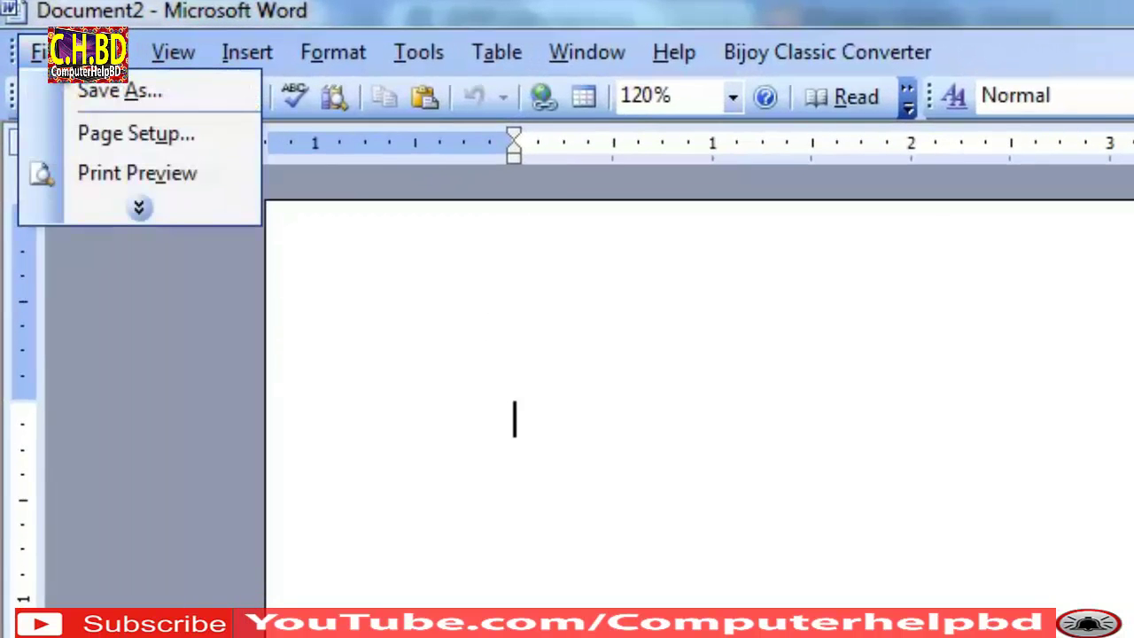
{"action": "left_click", "coordinate": [151, 135]}
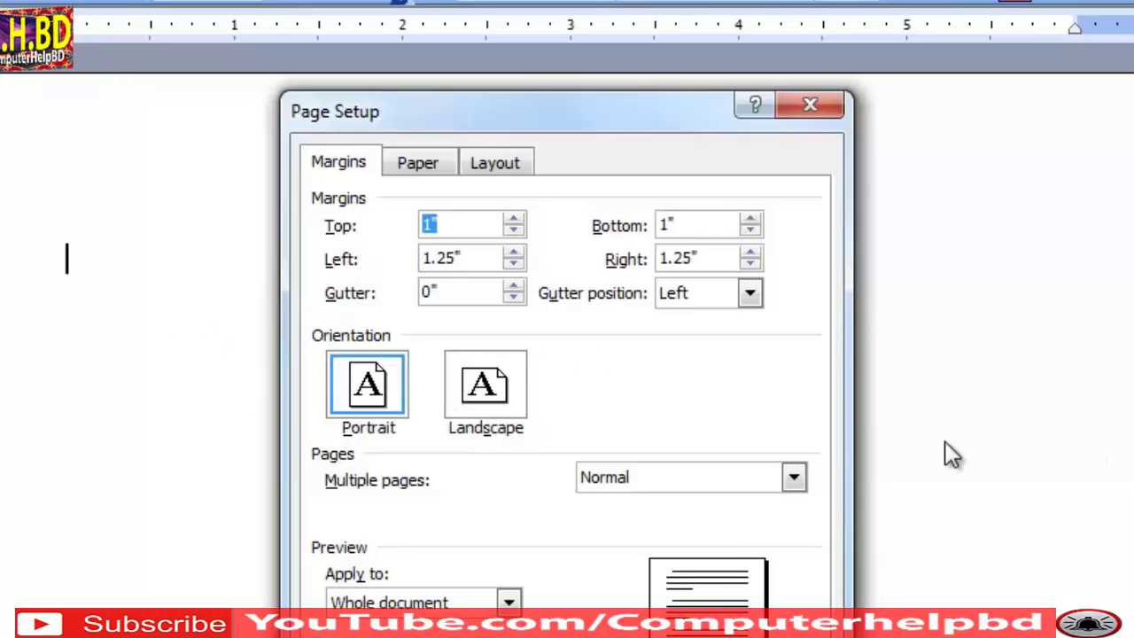
{"action": "left_click", "coordinate": [811, 106]}
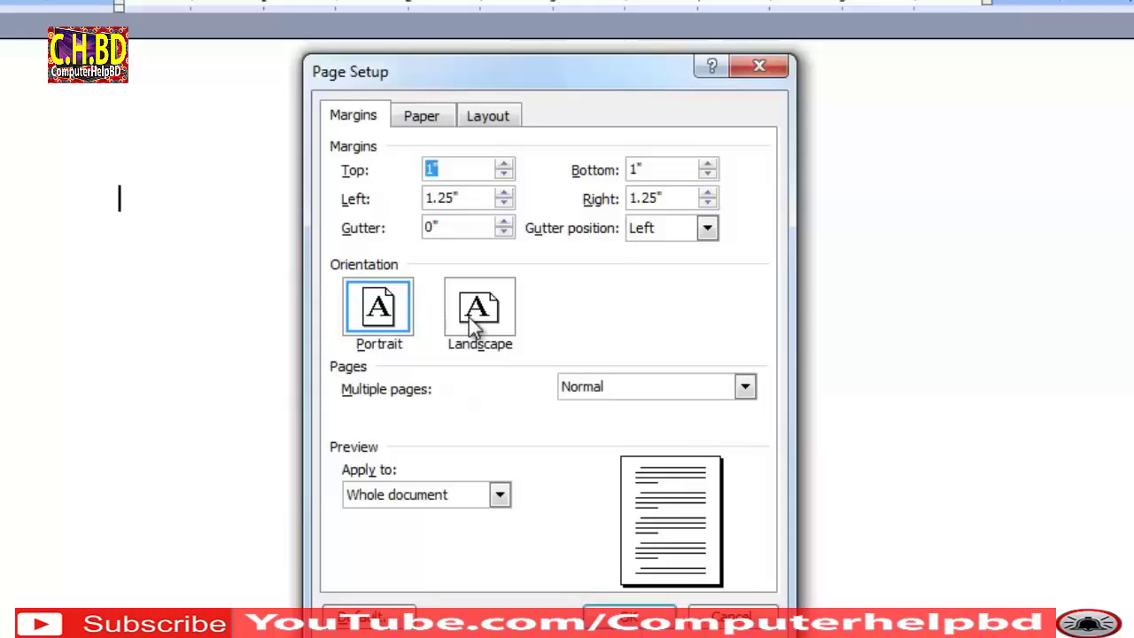
{"action": "left_click", "coordinate": [473, 323]}
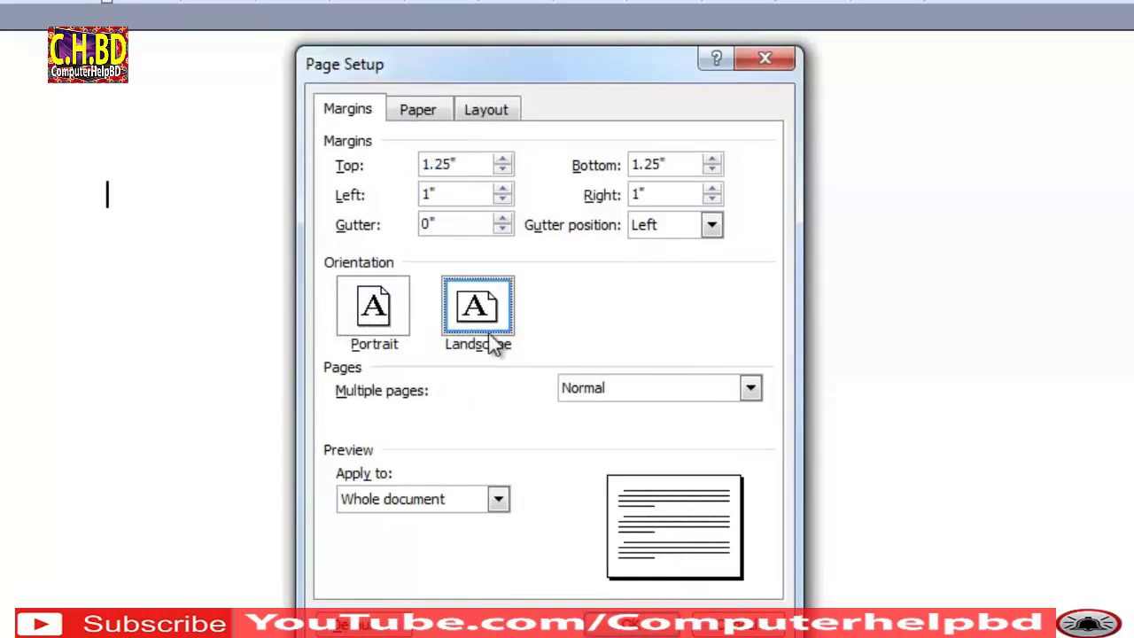
{"action": "left_click", "coordinate": [372, 301]}
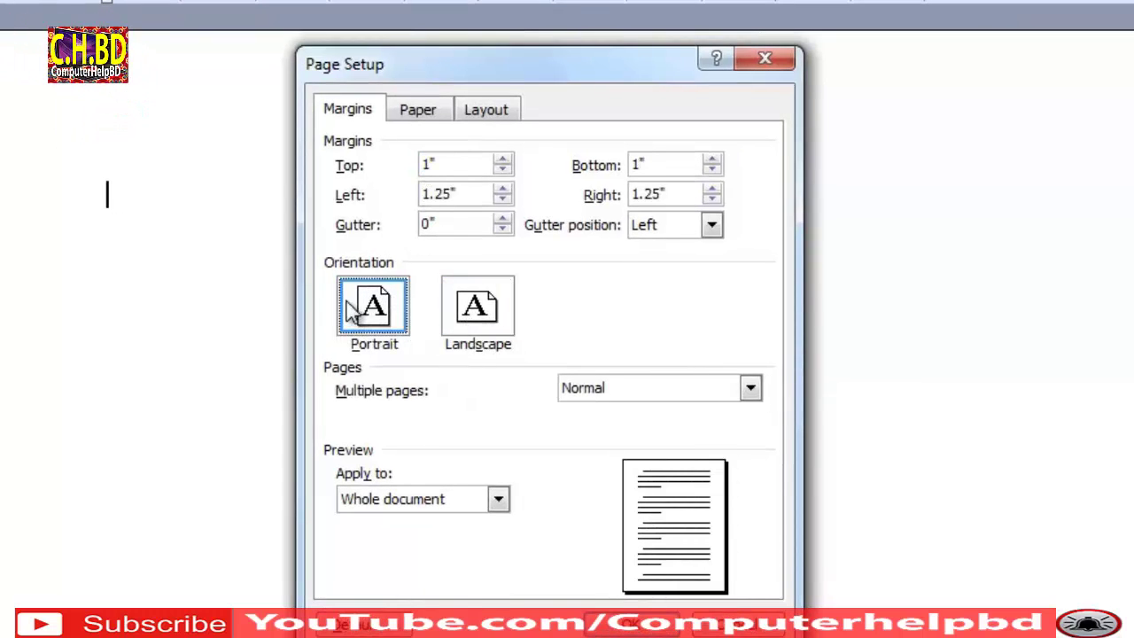
Set the paper size to A4 (8.27" × 11.69") for the whole document
{"action": "left_click", "coordinate": [418, 114]}
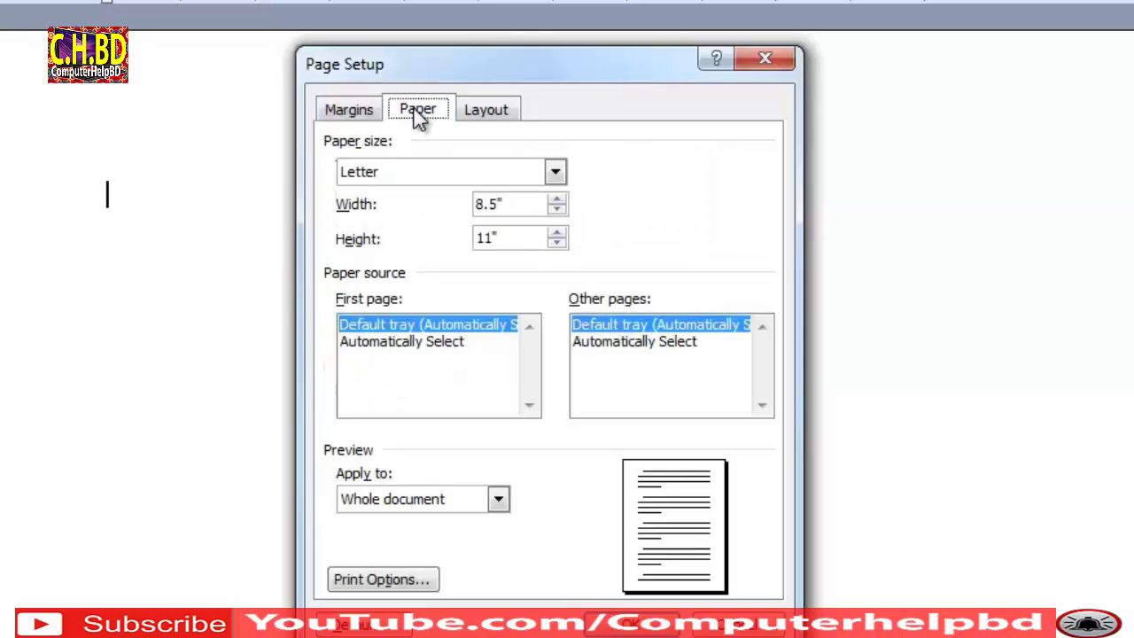
{"action": "left_click", "coordinate": [556, 173]}
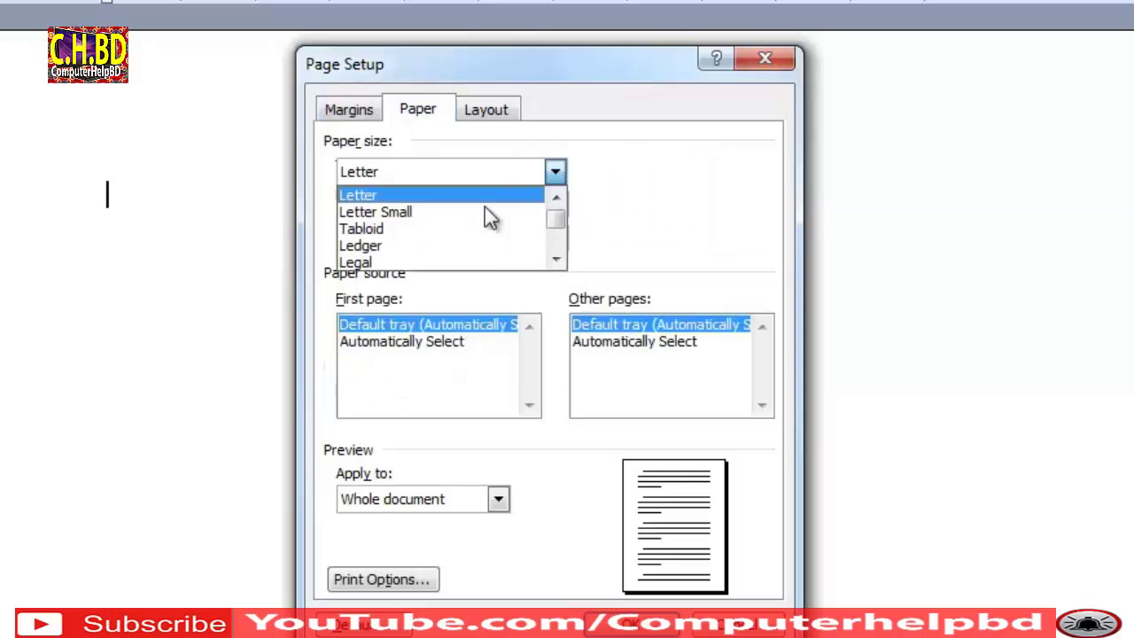
{"action": "left_click", "coordinate": [375, 258]}
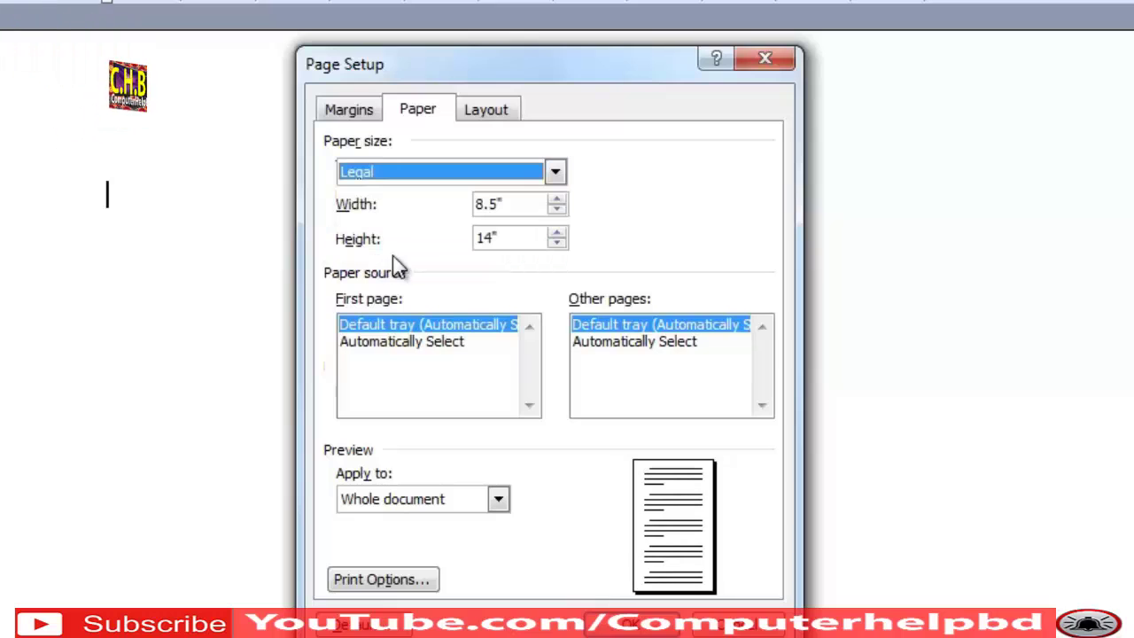
{"action": "left_click", "coordinate": [556, 172]}
{"action": "scroll", "coordinate": [418, 239], "scroll_direction": "down", "scroll_amount": 1}
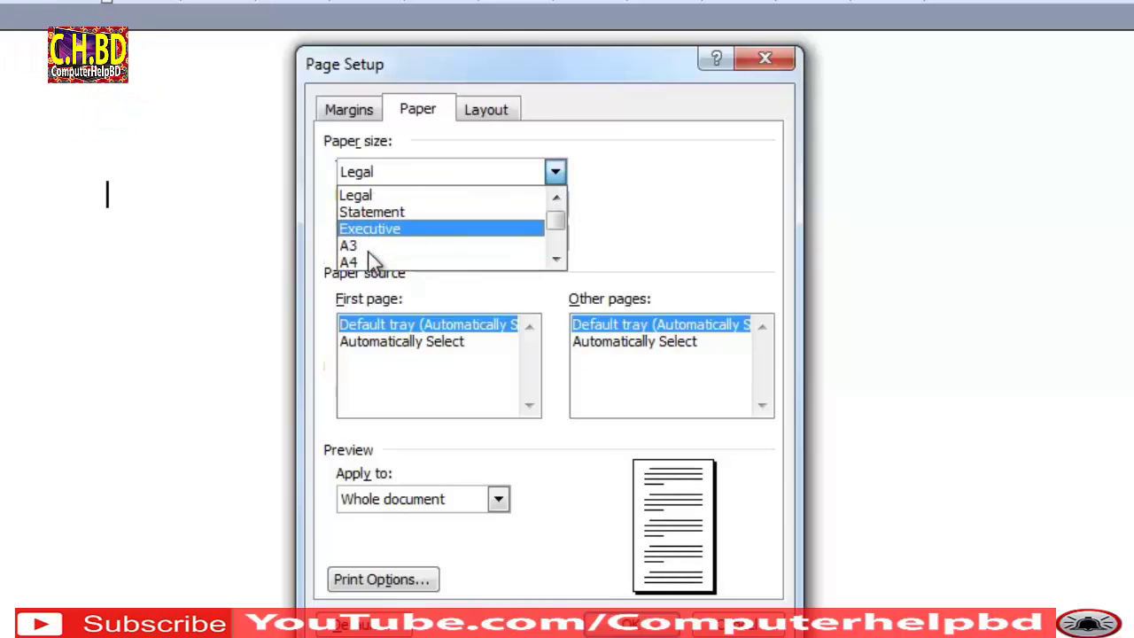
{"action": "left_click", "coordinate": [375, 262]}
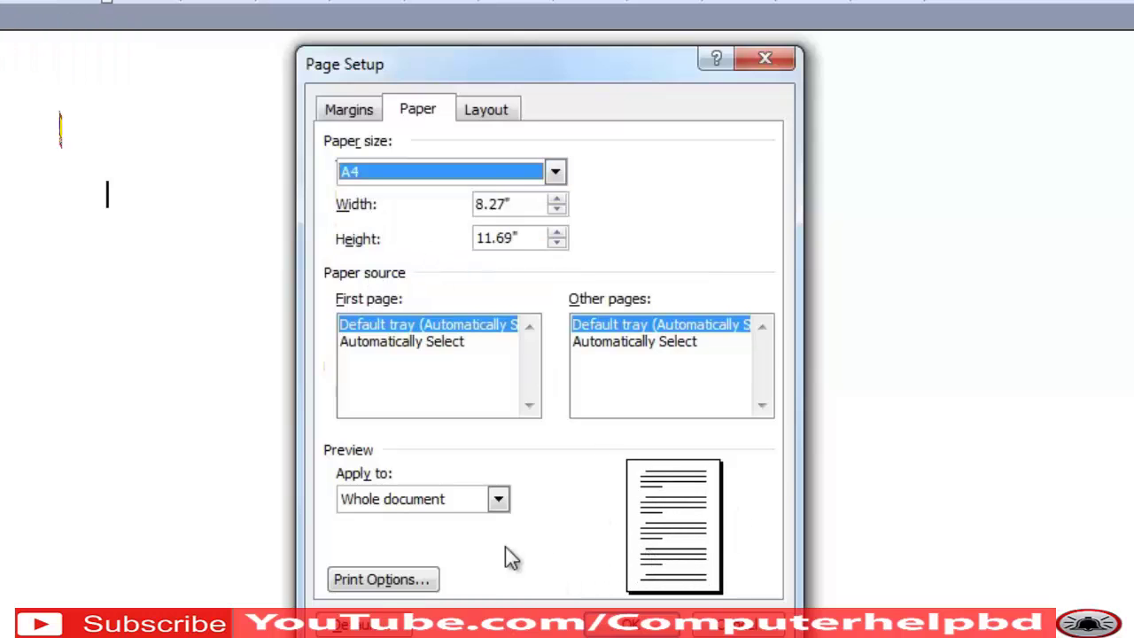
{"action": "left_click", "coordinate": [493, 499]}
{"action": "left_click", "coordinate": [620, 530]}
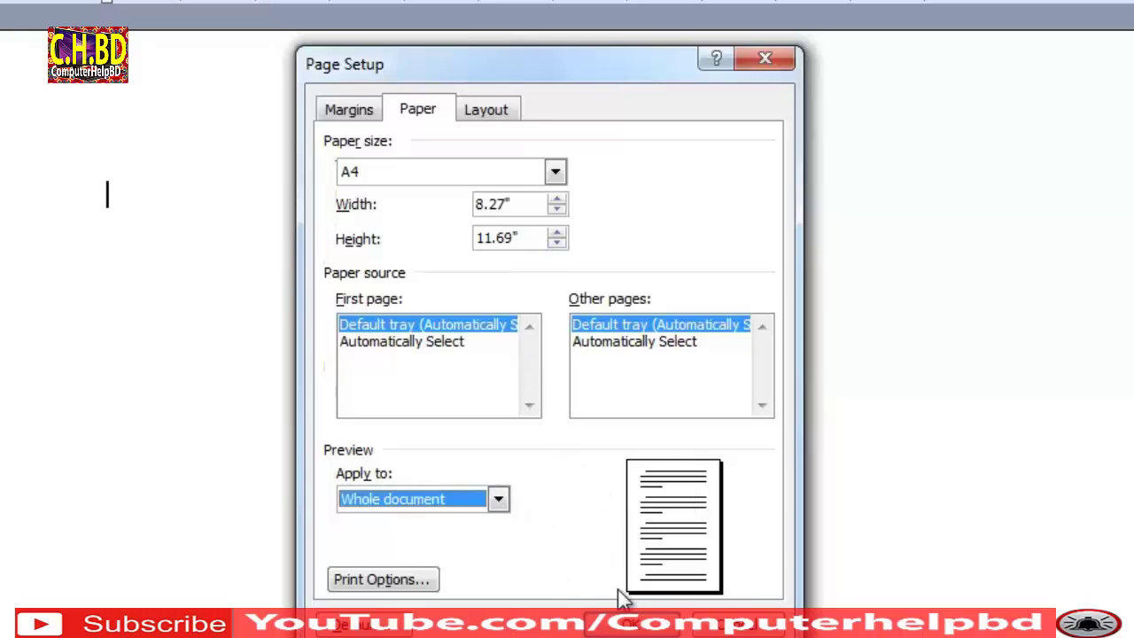
{"action": "left_click", "coordinate": [636, 624]}
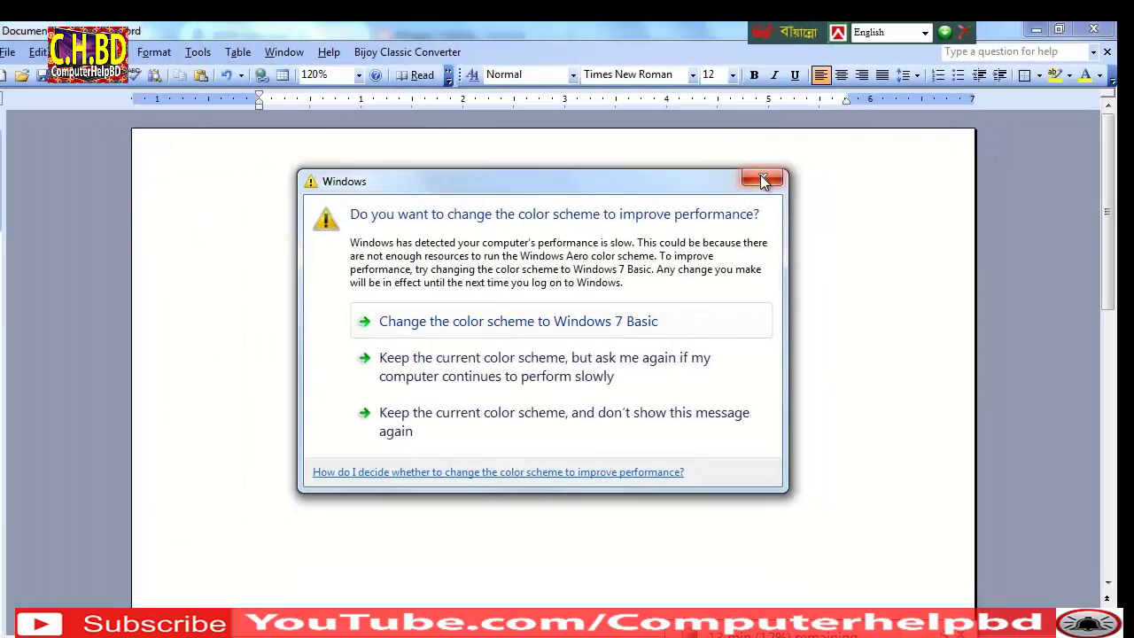
{"action": "left_click", "coordinate": [761, 178]}
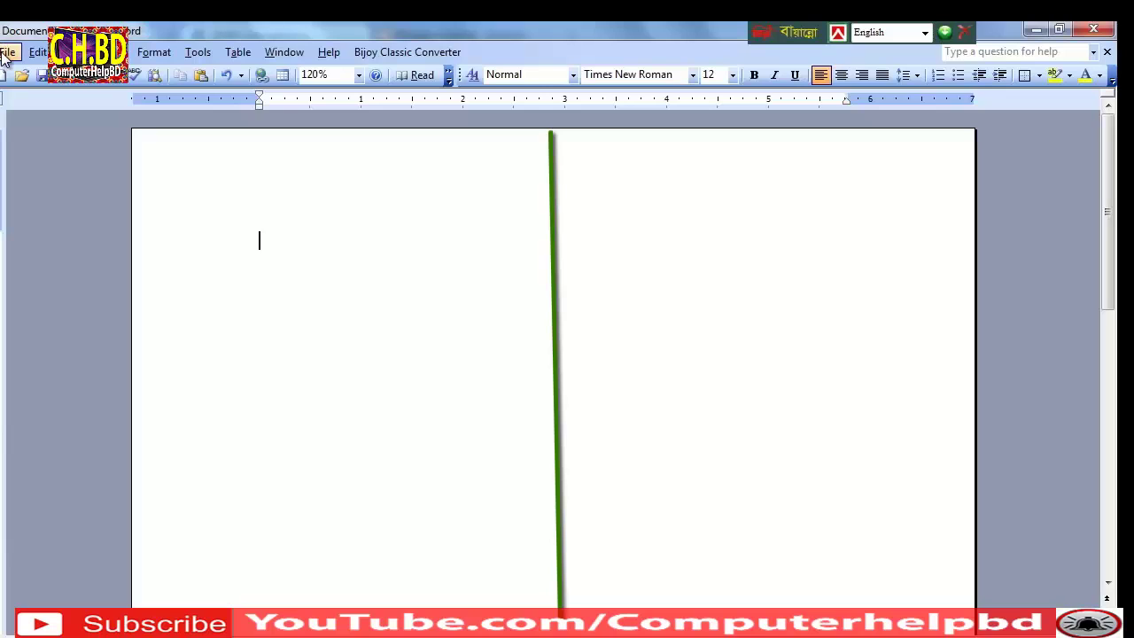
{"action": "left_click", "coordinate": [6, 53]}
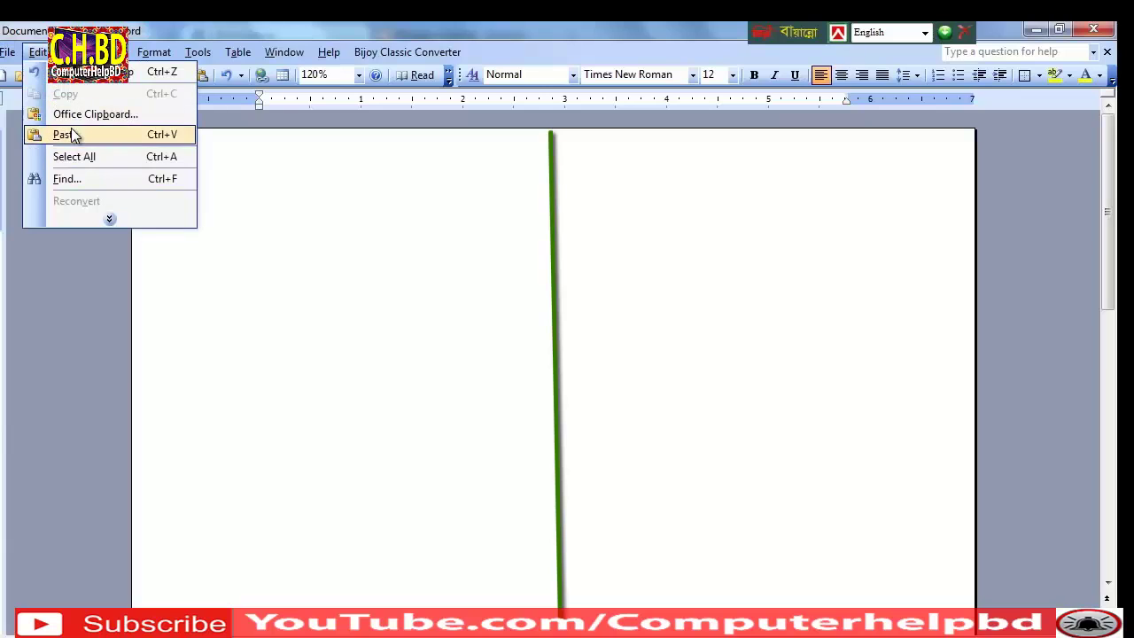
{"action": "mouse_move", "coordinate": [7, 53]}
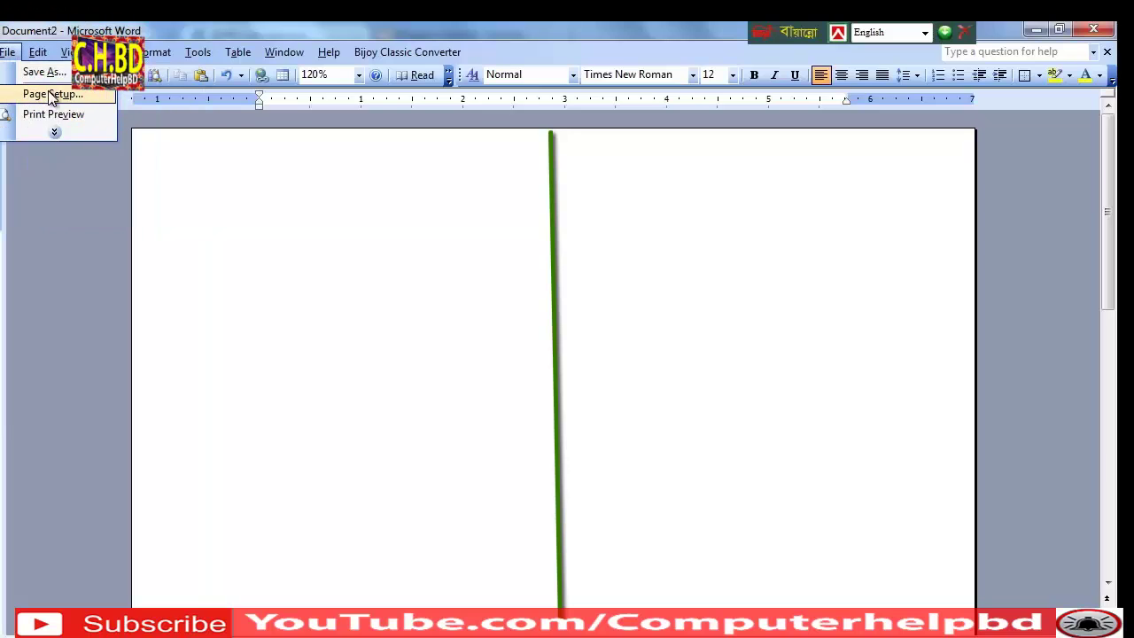
{"action": "left_click", "coordinate": [52, 94]}
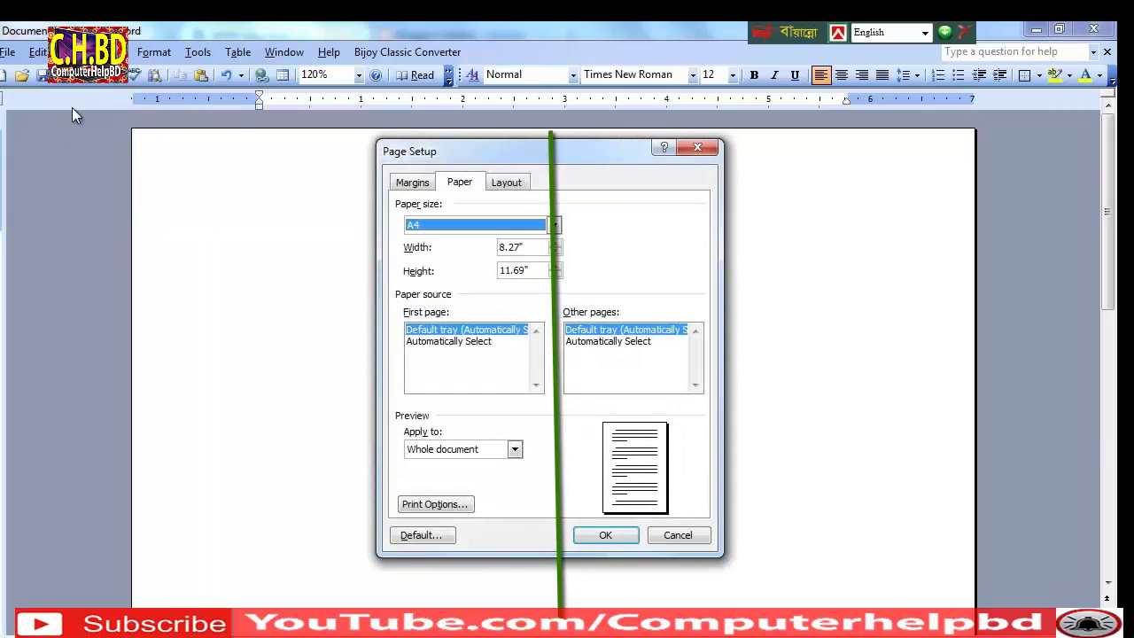
{"action": "left_click", "coordinate": [503, 185]}
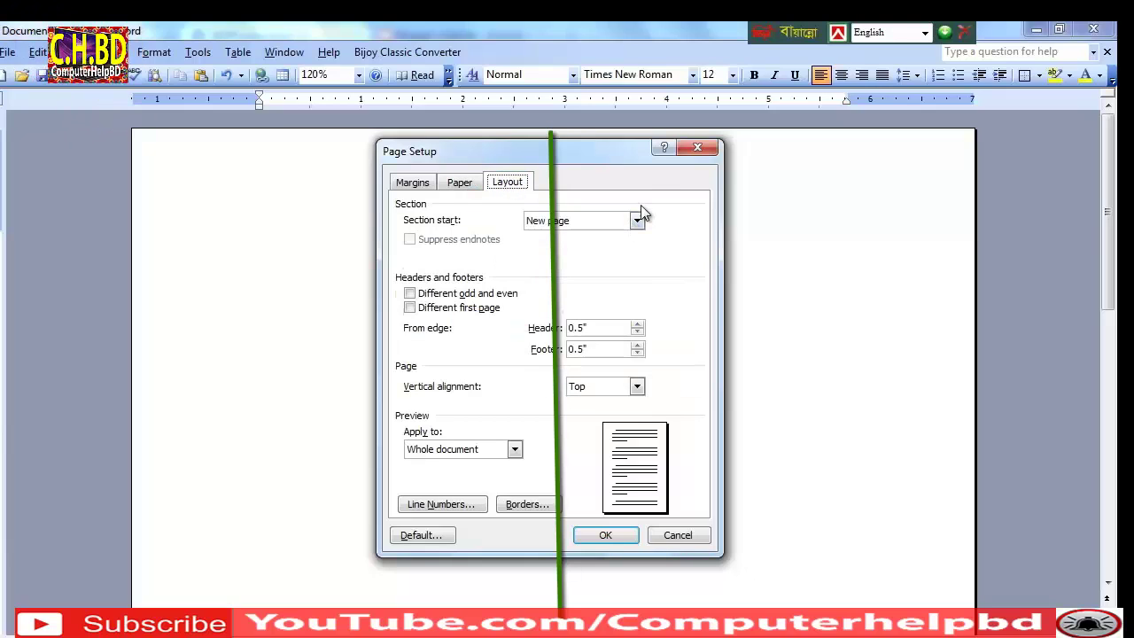
{"action": "left_click", "coordinate": [602, 536]}
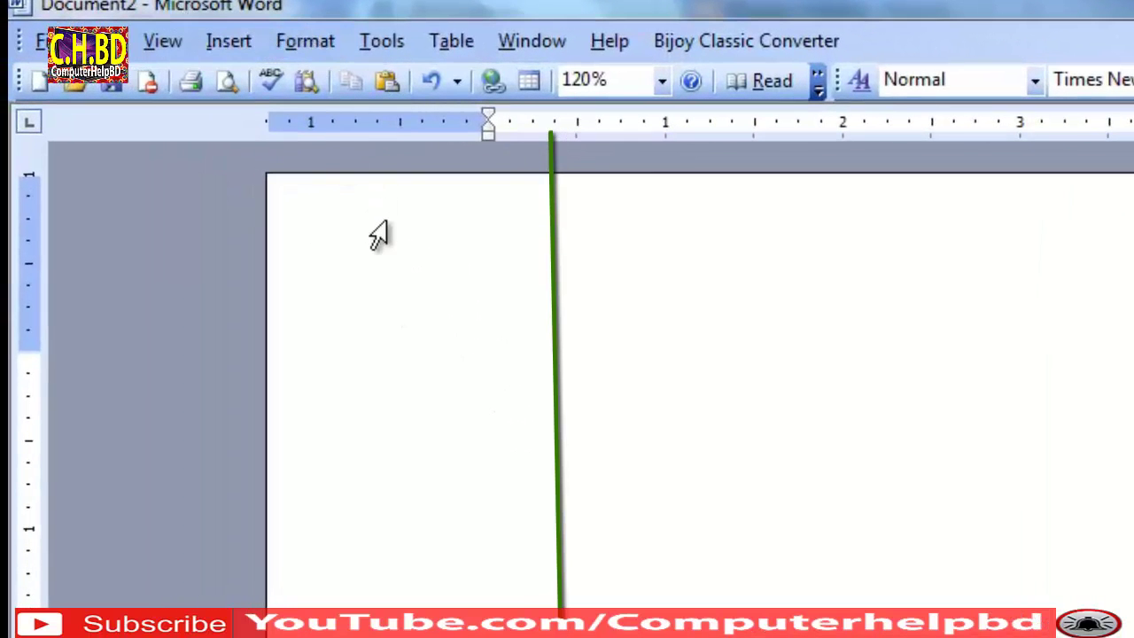
Open Format > Columns and choose the Two equal-columns preset
{"action": "left_click", "coordinate": [286, 40]}
{"action": "left_click", "coordinate": [435, 251]}
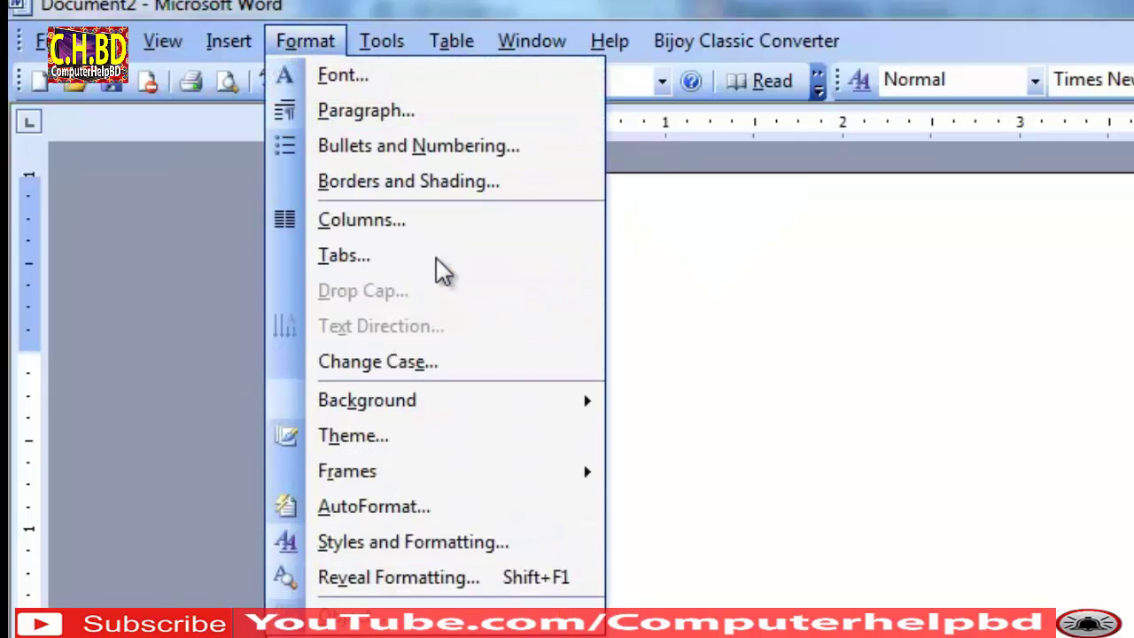
{"action": "left_click", "coordinate": [390, 234]}
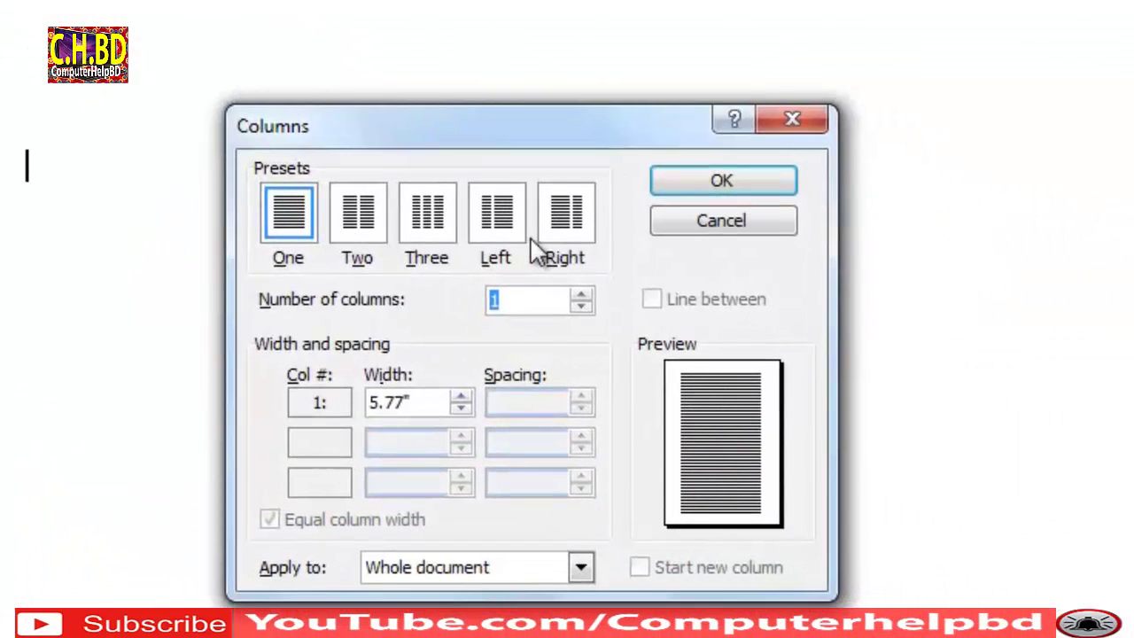
{"action": "left_click", "coordinate": [357, 229]}
{"action": "left_click", "coordinate": [447, 237]}
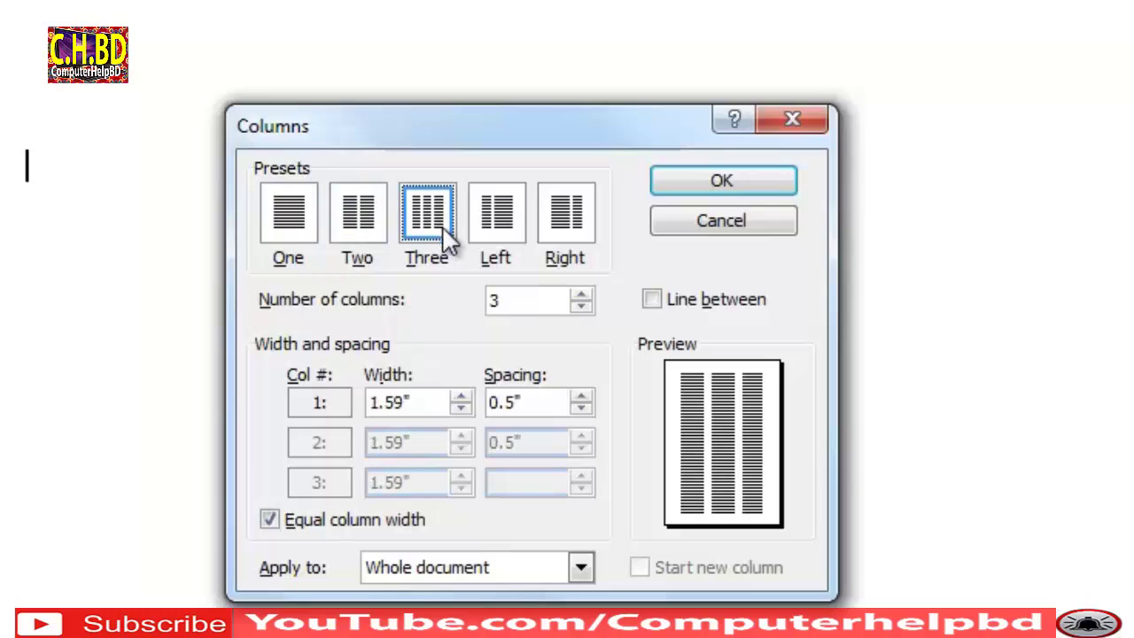
{"action": "left_click", "coordinate": [506, 239]}
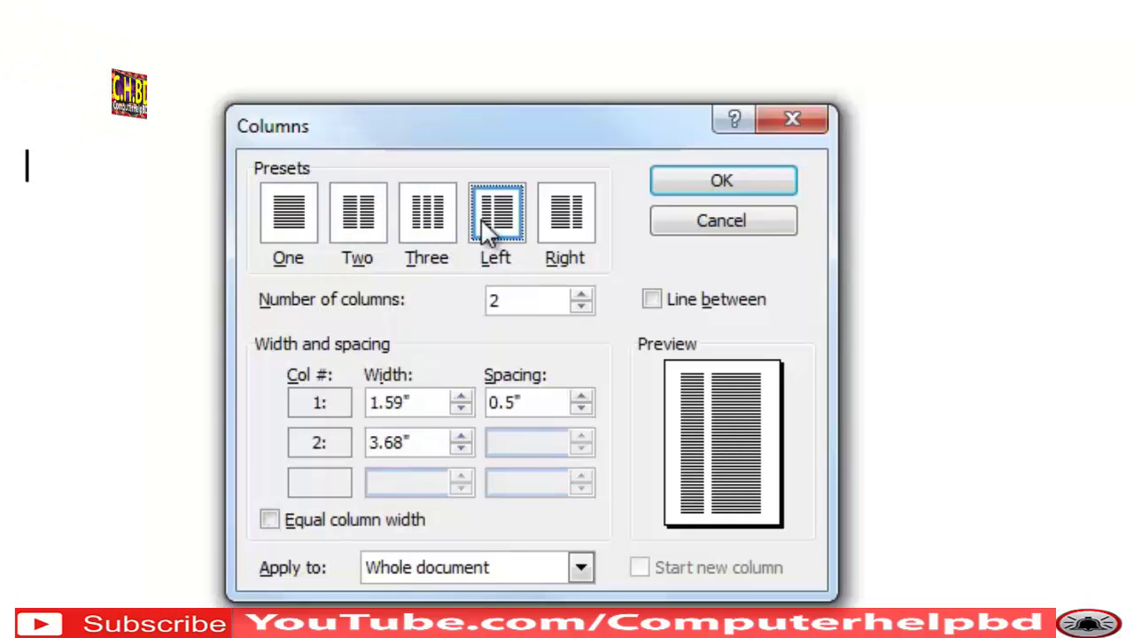
{"action": "left_click", "coordinate": [566, 235]}
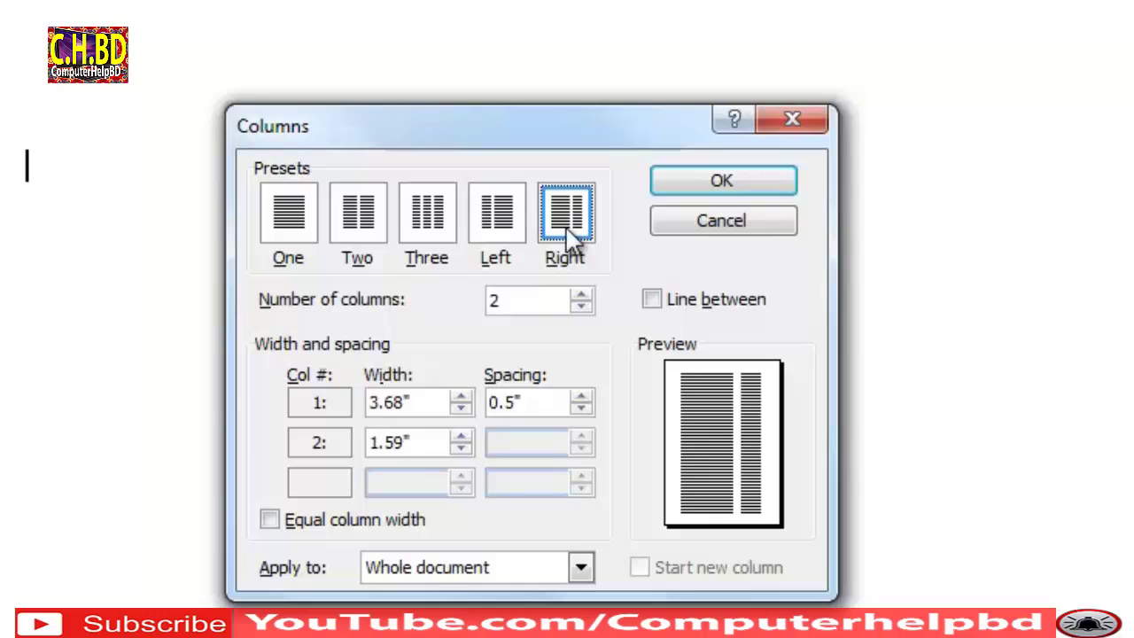
{"action": "left_click", "coordinate": [365, 232]}
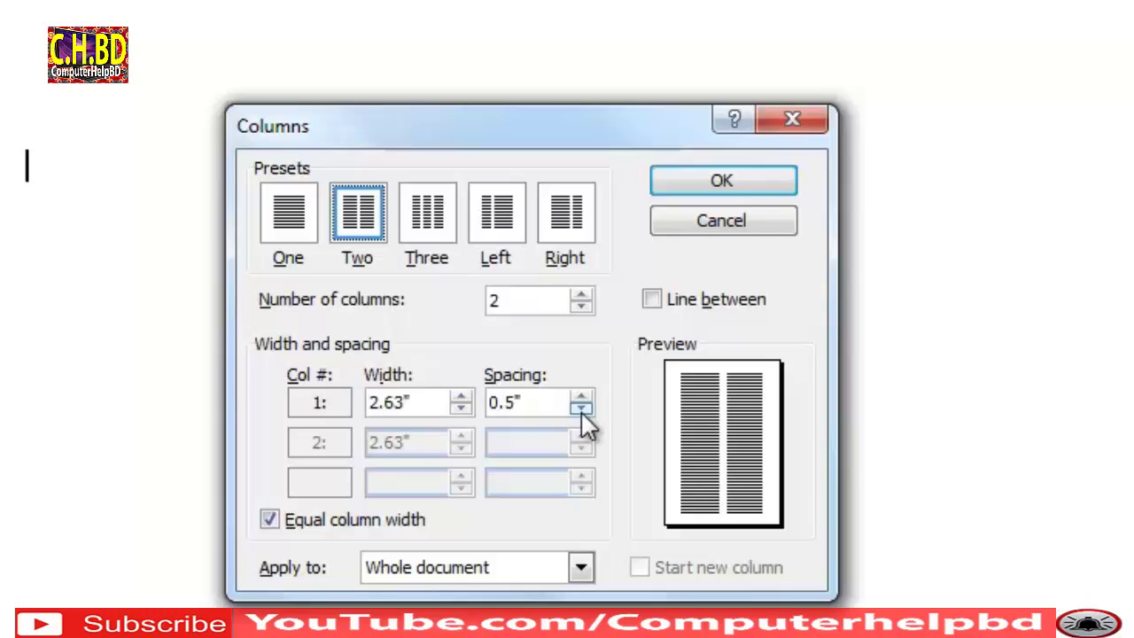
Set the column width to 2.4" with 0.97" spacing and apply
{"action": "left_click", "coordinate": [582, 409]}
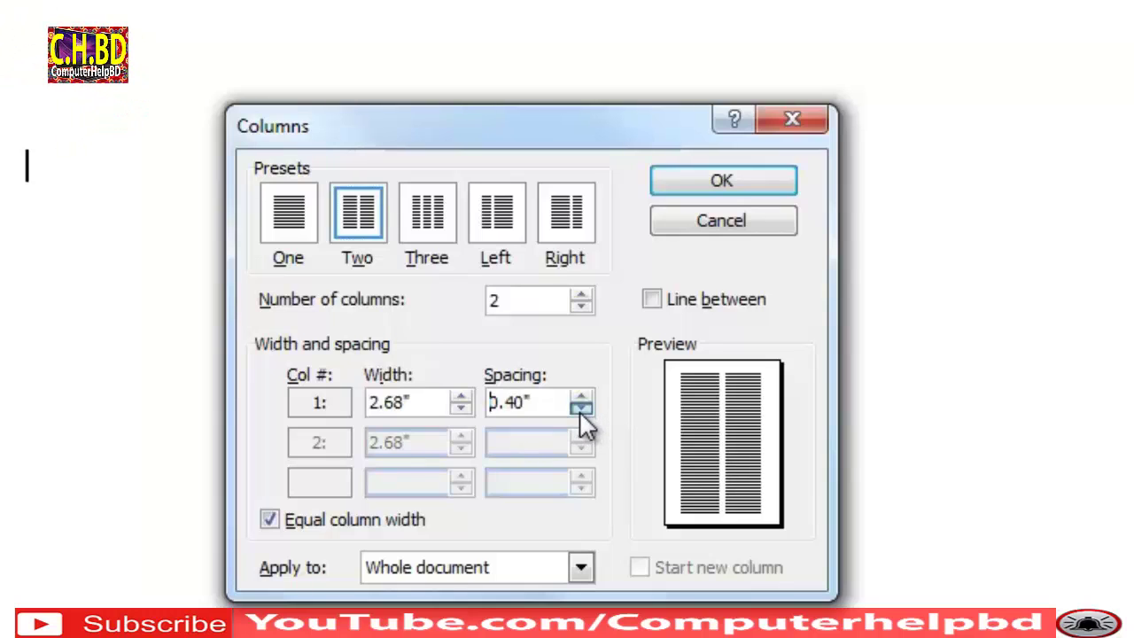
{"action": "left_click", "coordinate": [579, 397]}
{"action": "left_click", "coordinate": [580, 396]}
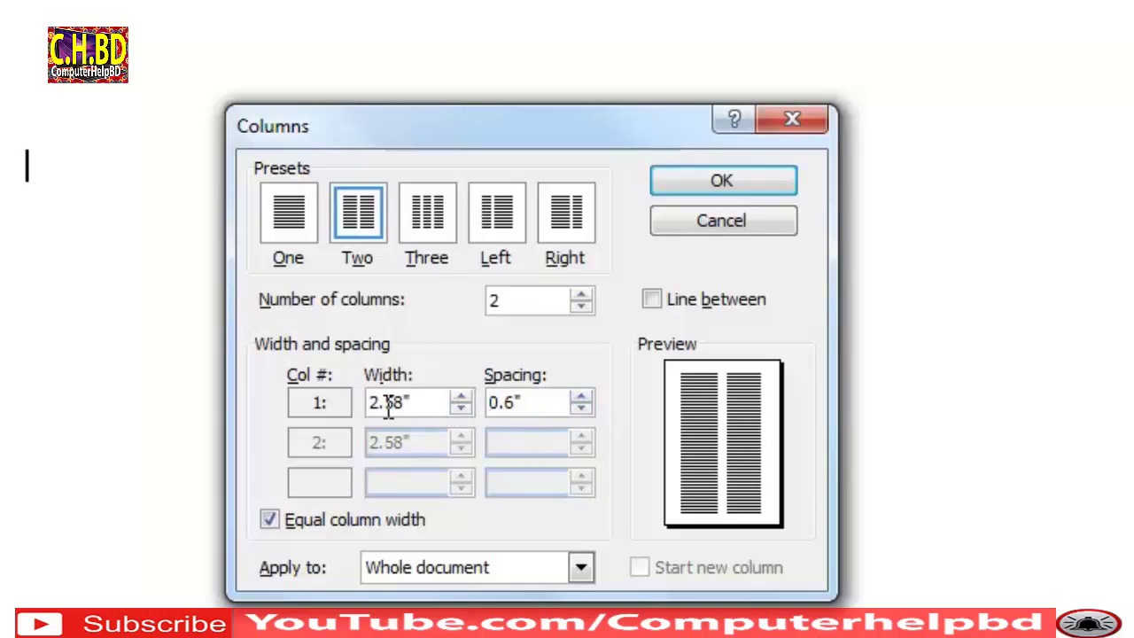
{"action": "left_click", "coordinate": [461, 409]}
{"action": "left_click", "coordinate": [461, 409]}
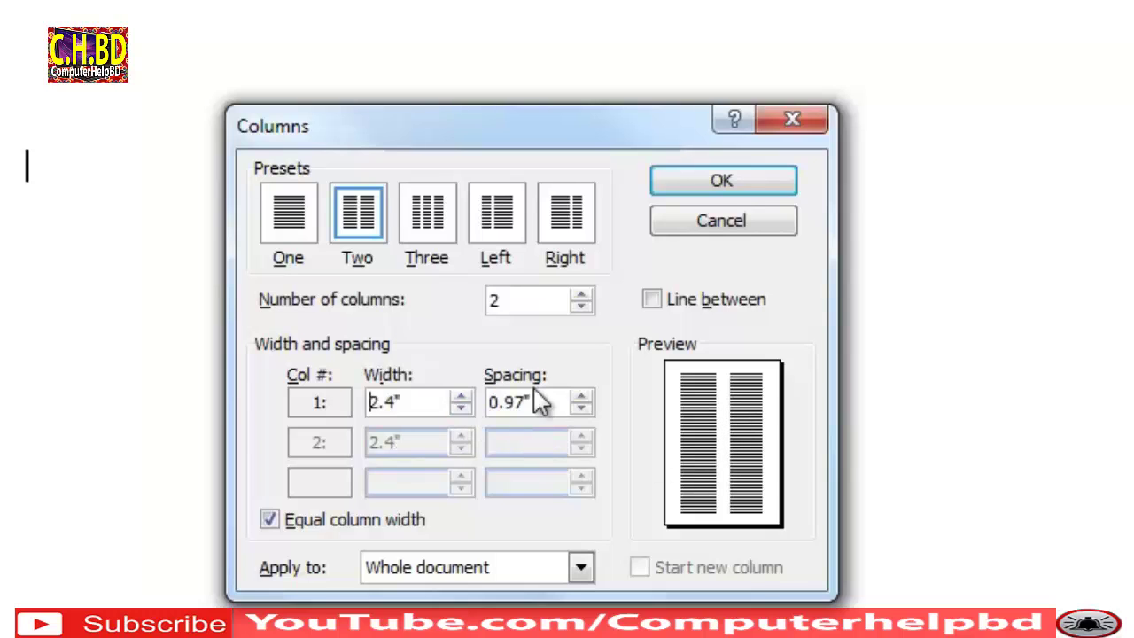
{"action": "left_click", "coordinate": [741, 186]}
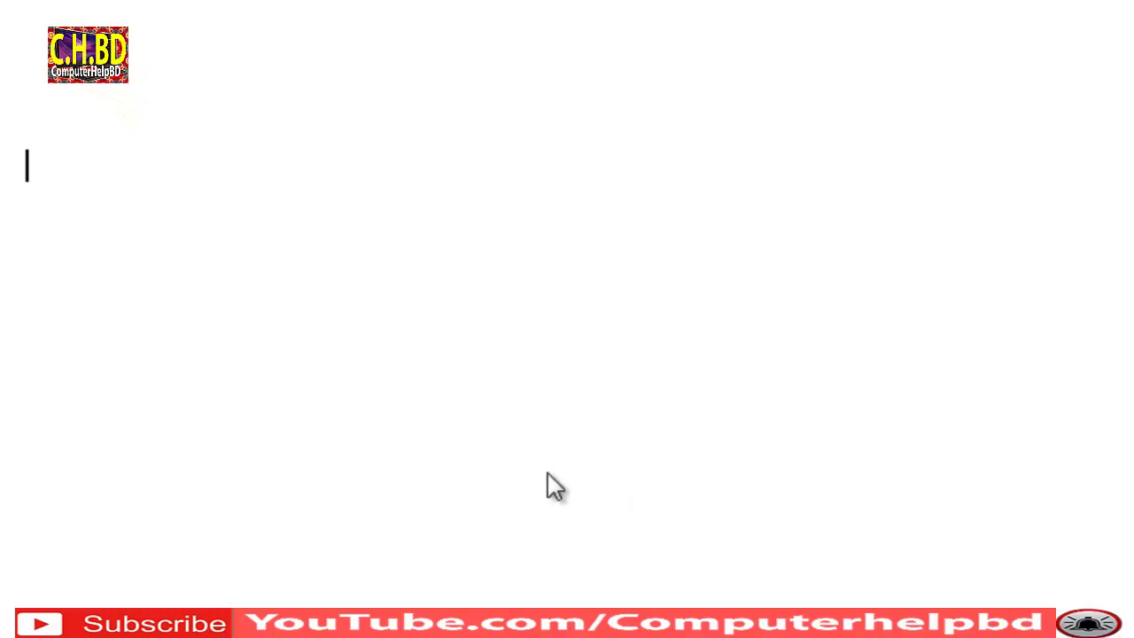
Type 's' in the left column, add a column break, type 's' in the right column, and select both
{"action": "type", "text": "s"}
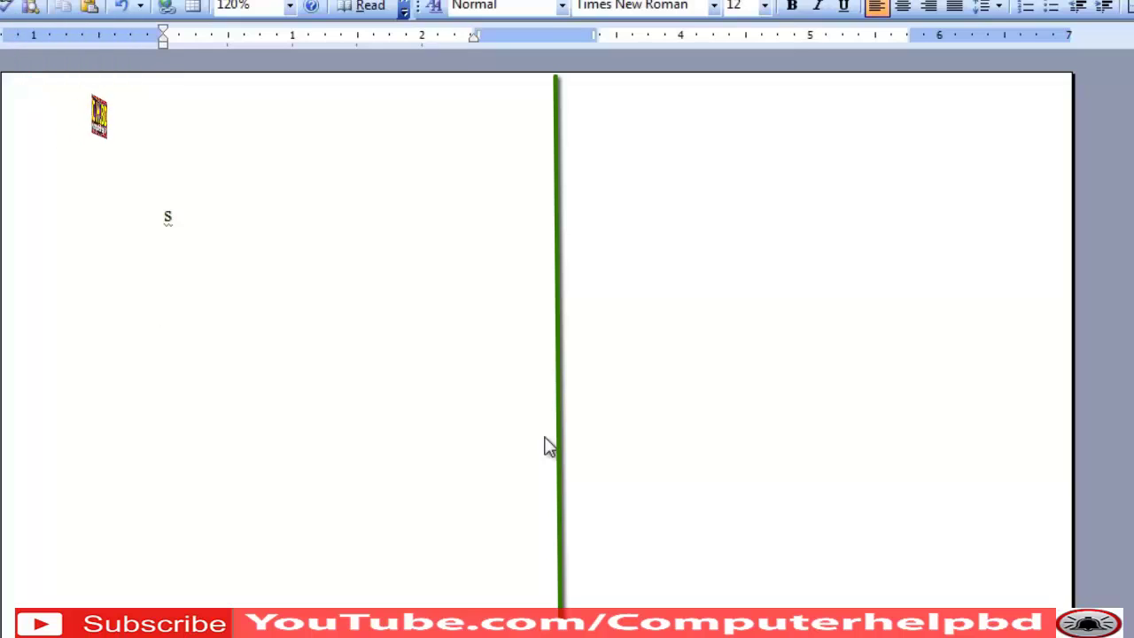
{"action": "scroll", "coordinate": [547, 446], "scroll_direction": "down", "scroll_amount": 3}
{"action": "scroll", "coordinate": [547, 445], "scroll_direction": "down", "scroll_amount": 2}
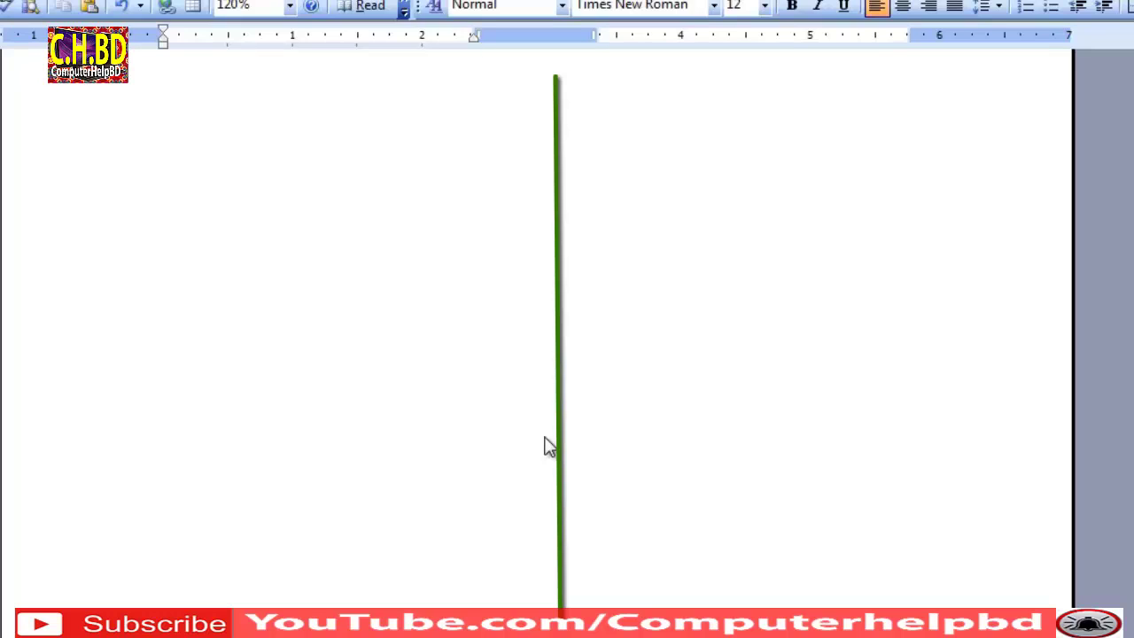
{"action": "key", "text": "ctrl+shift+Return"}
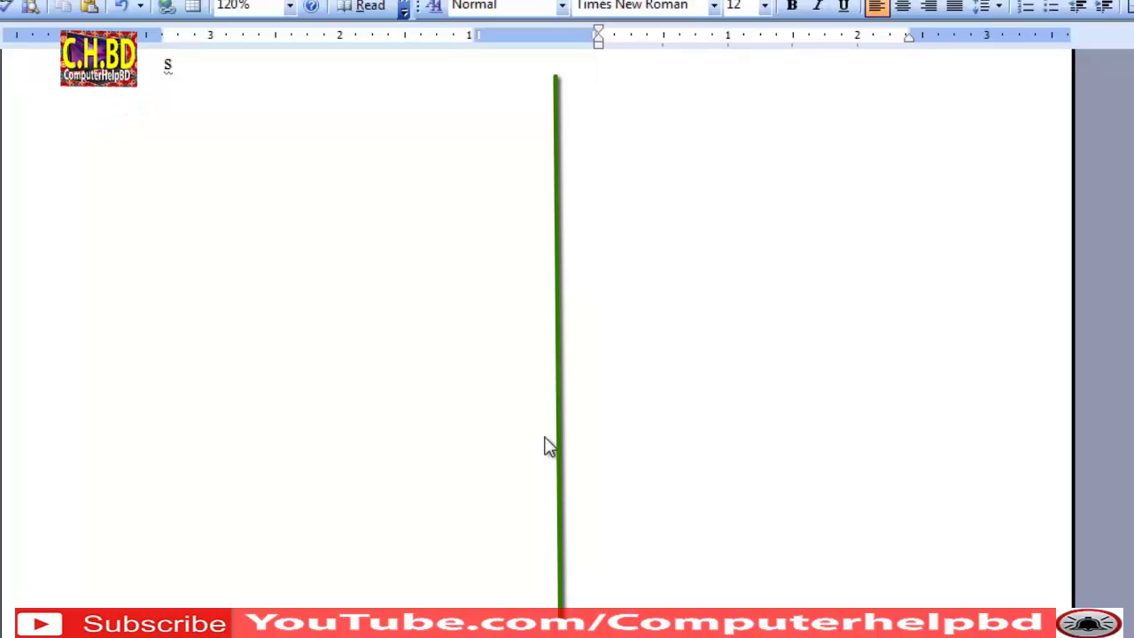
{"action": "type", "text": "s"}
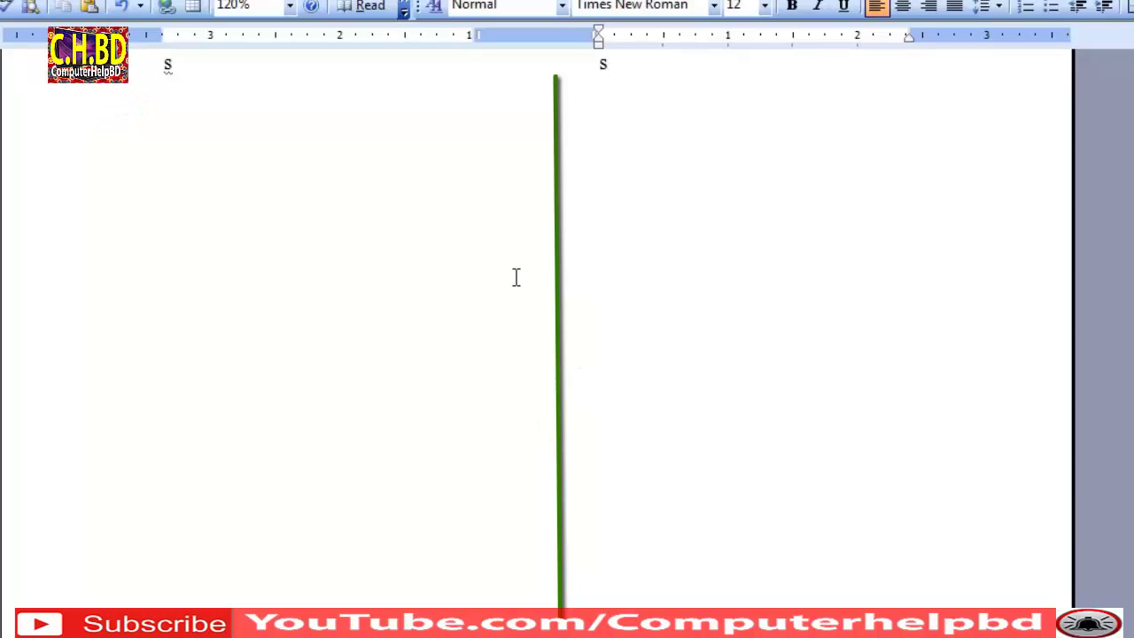
{"action": "scroll", "coordinate": [516, 277], "scroll_direction": "up", "scroll_amount": 3}
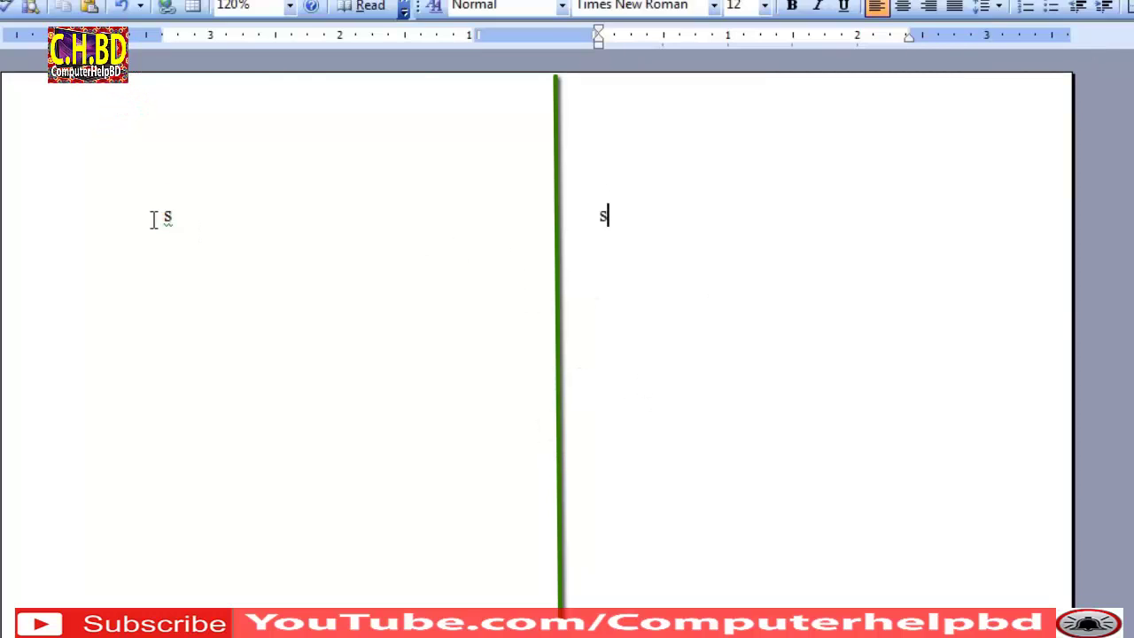
{"action": "double_click", "coordinate": [158, 218]}
{"action": "double_click", "coordinate": [601, 217]}
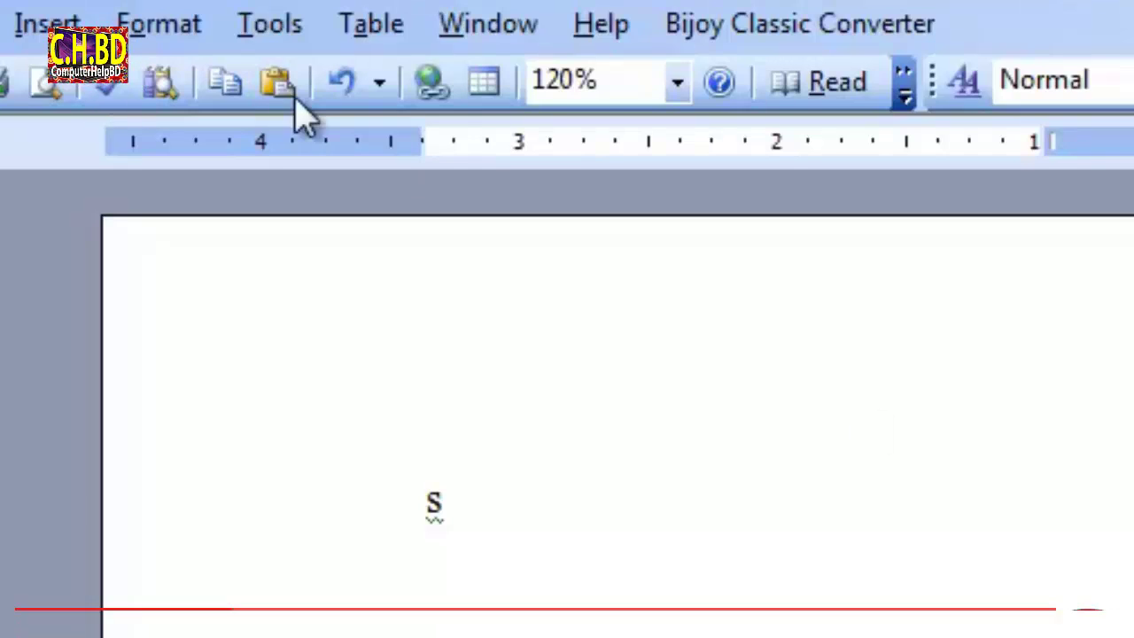
Set the page background to Light Turquoise after briefly trying pink
{"action": "left_click", "coordinate": [129, 36]}
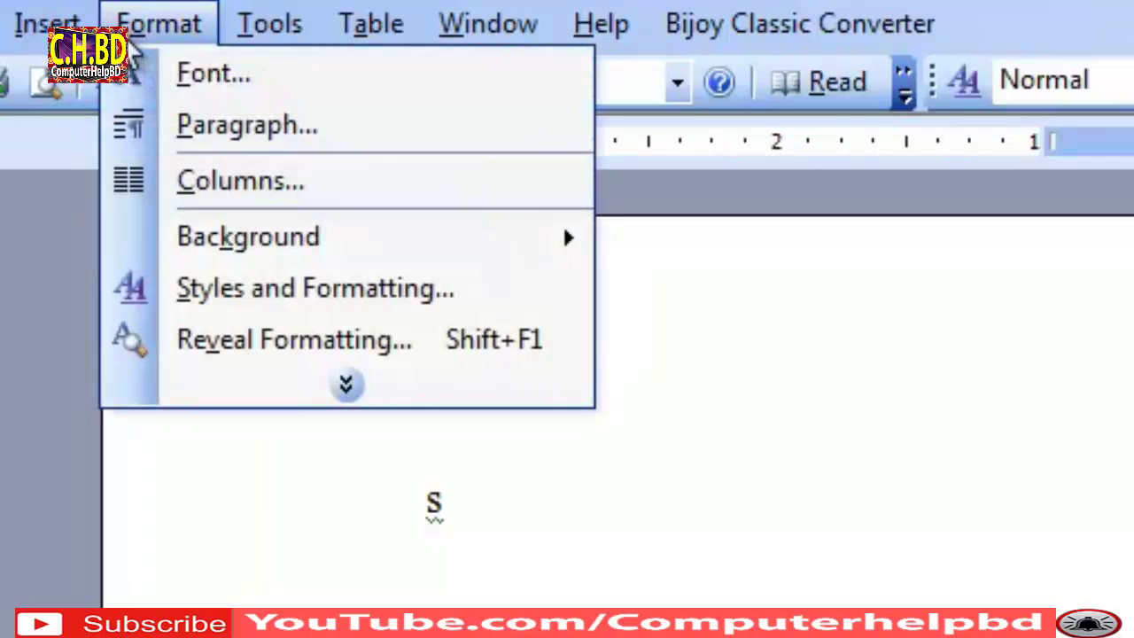
{"action": "mouse_move", "coordinate": [346, 236]}
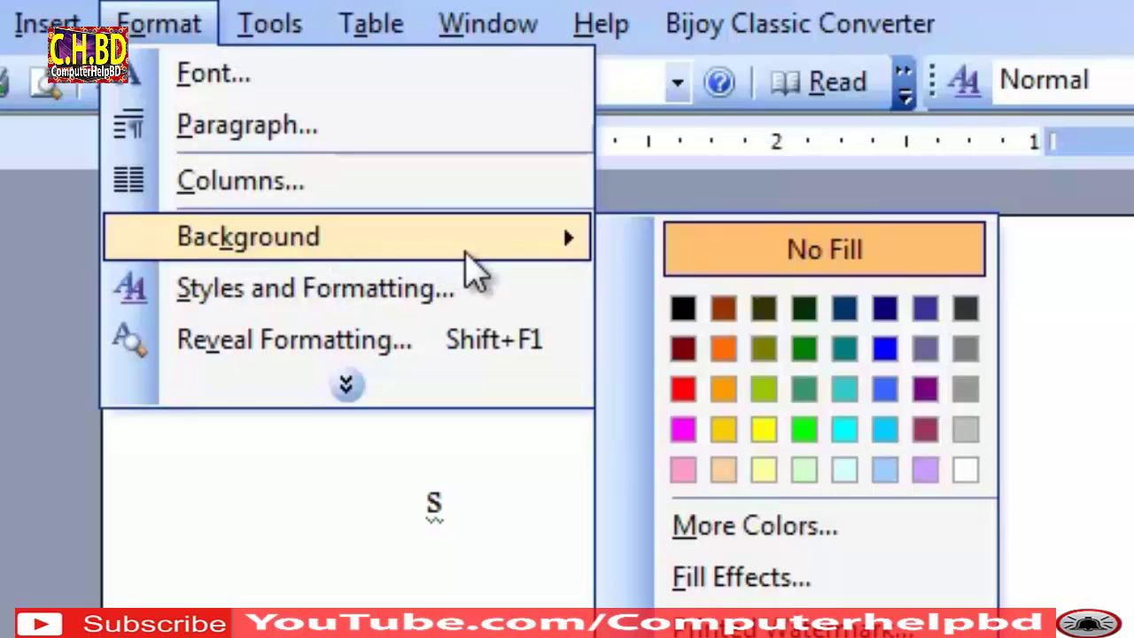
{"action": "left_click", "coordinate": [692, 426]}
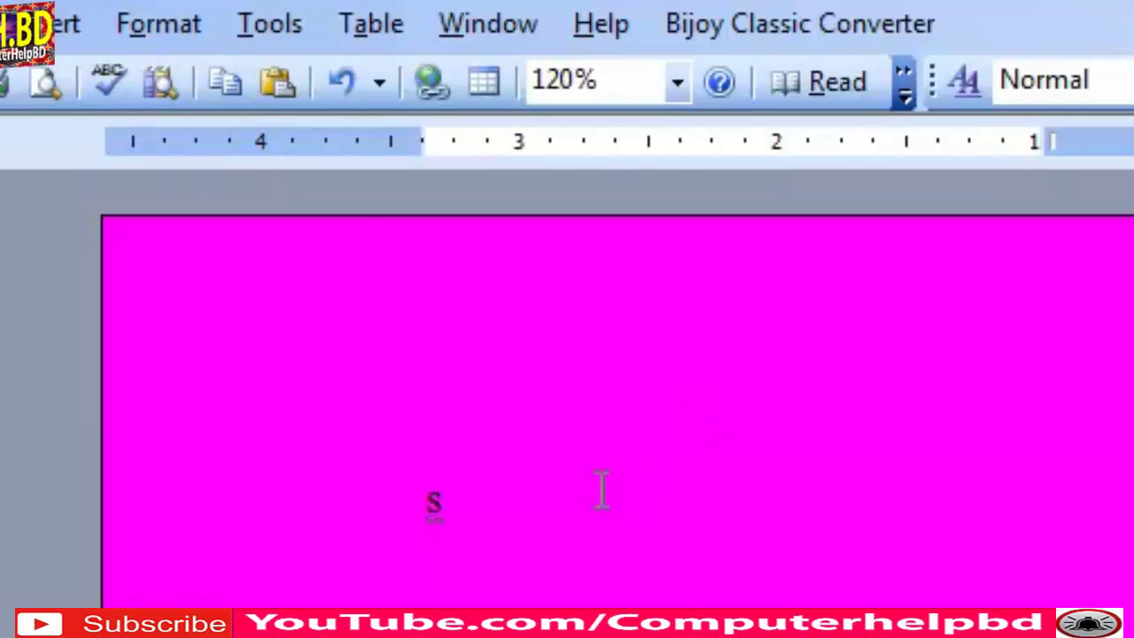
{"action": "left_click", "coordinate": [162, 36]}
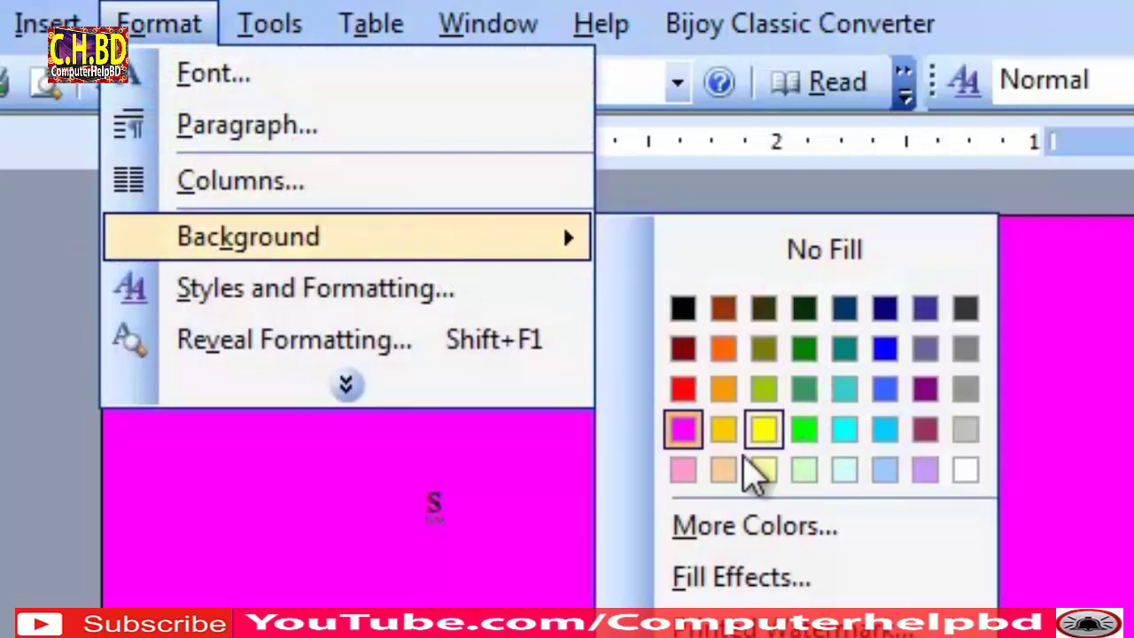
{"action": "left_click", "coordinate": [845, 470]}
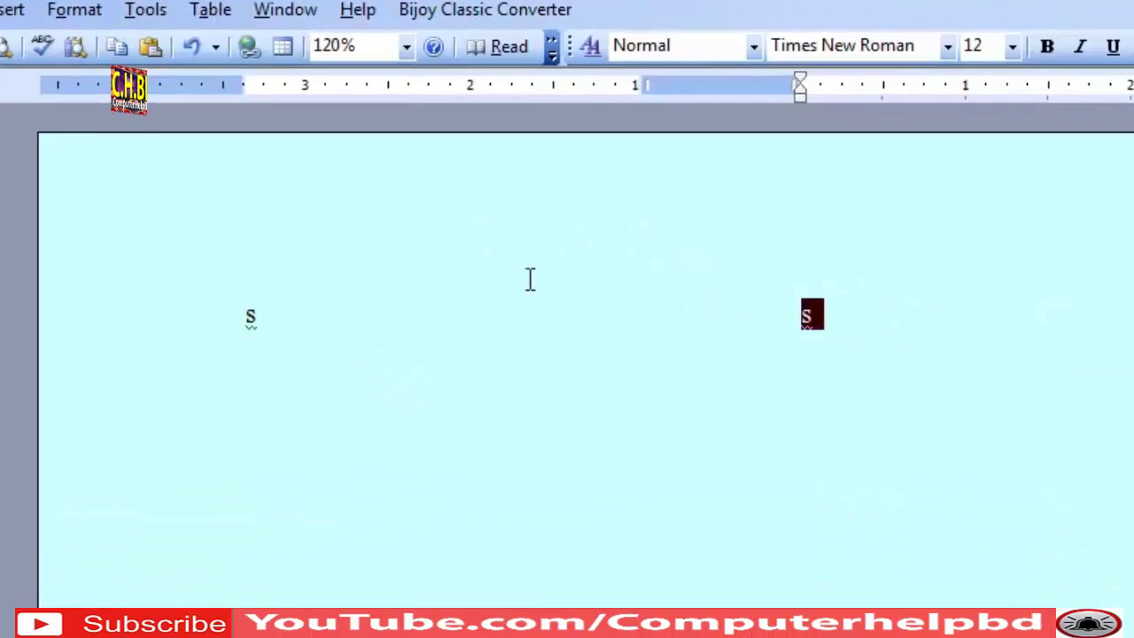
Select all the text and type over it to start the new sentence
{"action": "left_click", "coordinate": [632, 248]}
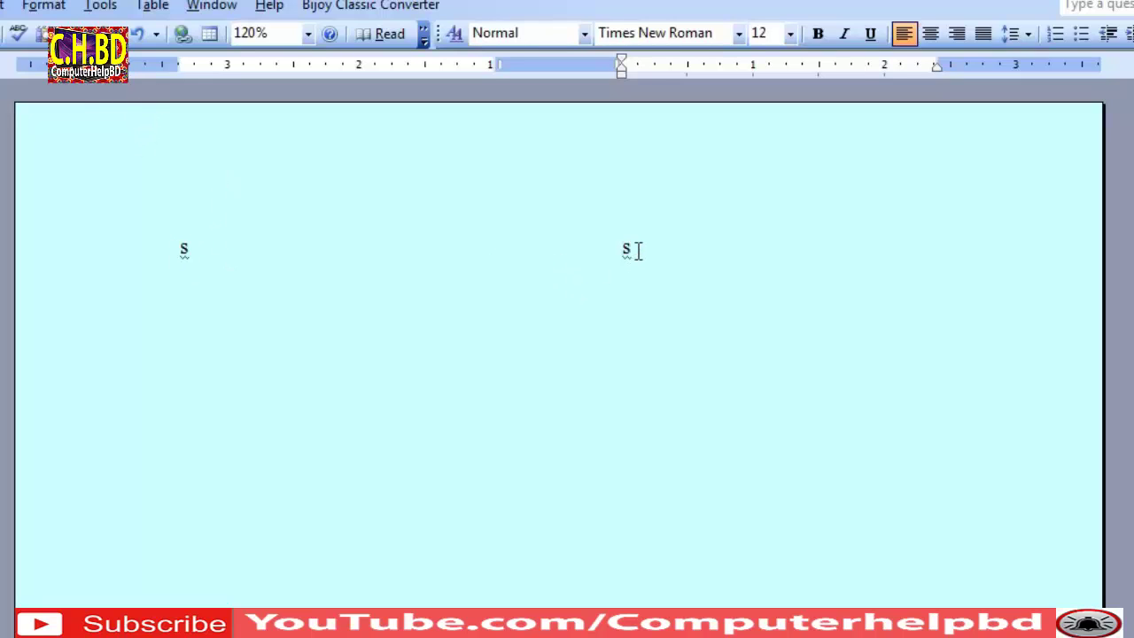
{"action": "key", "text": "ctrl+a"}
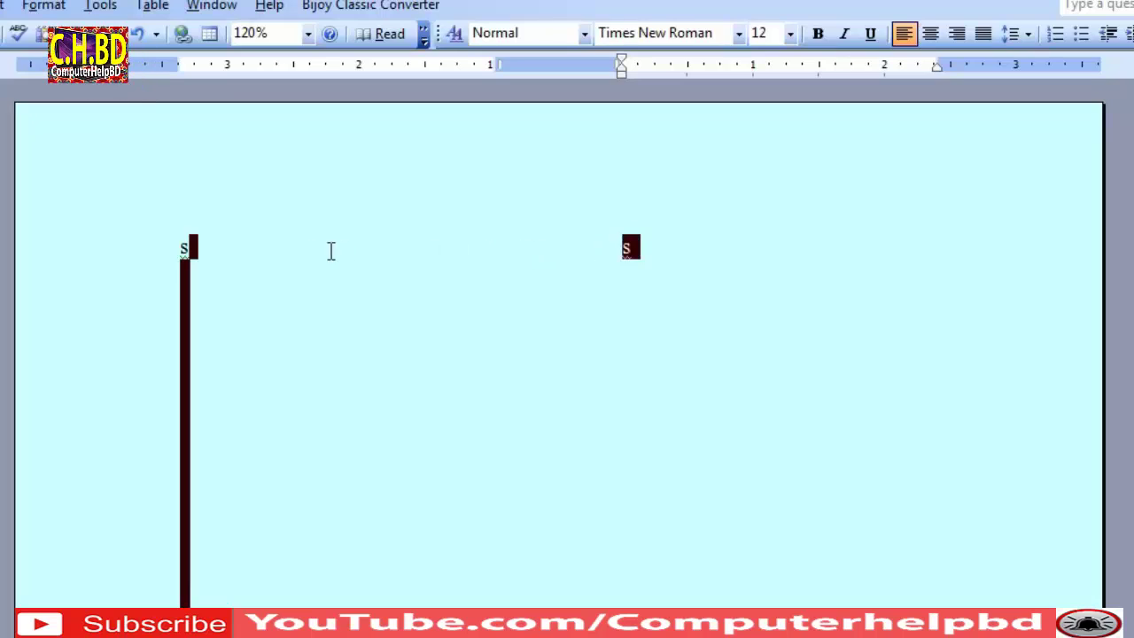
{"action": "type", "text": "s"}
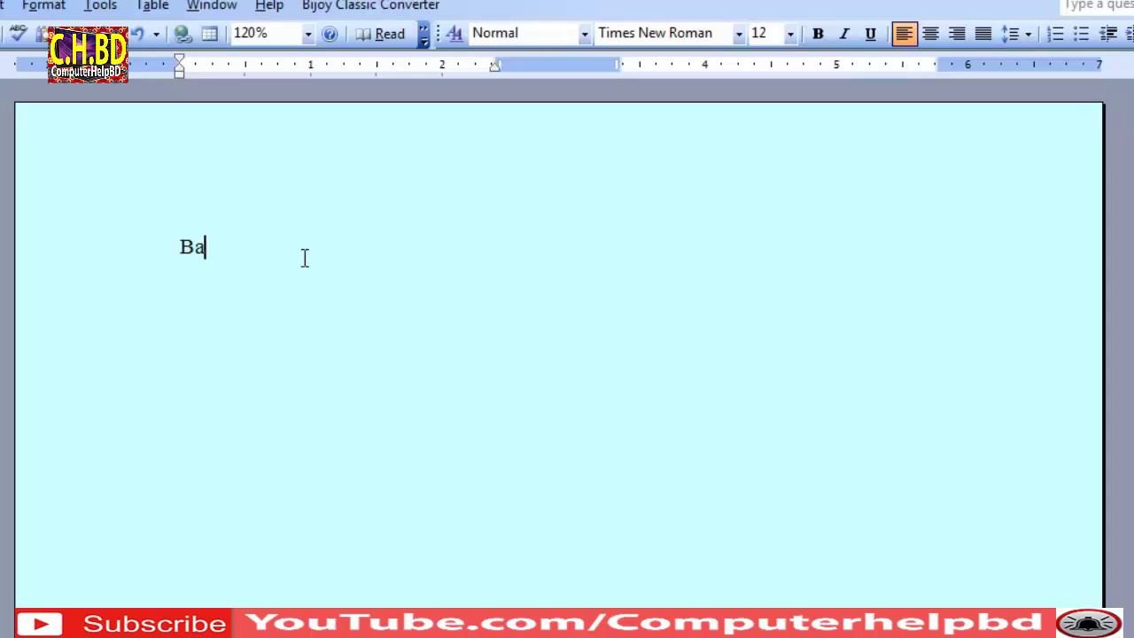
{"action": "type", "text": "ngaldes"}
{"action": "type", "text": "h "}
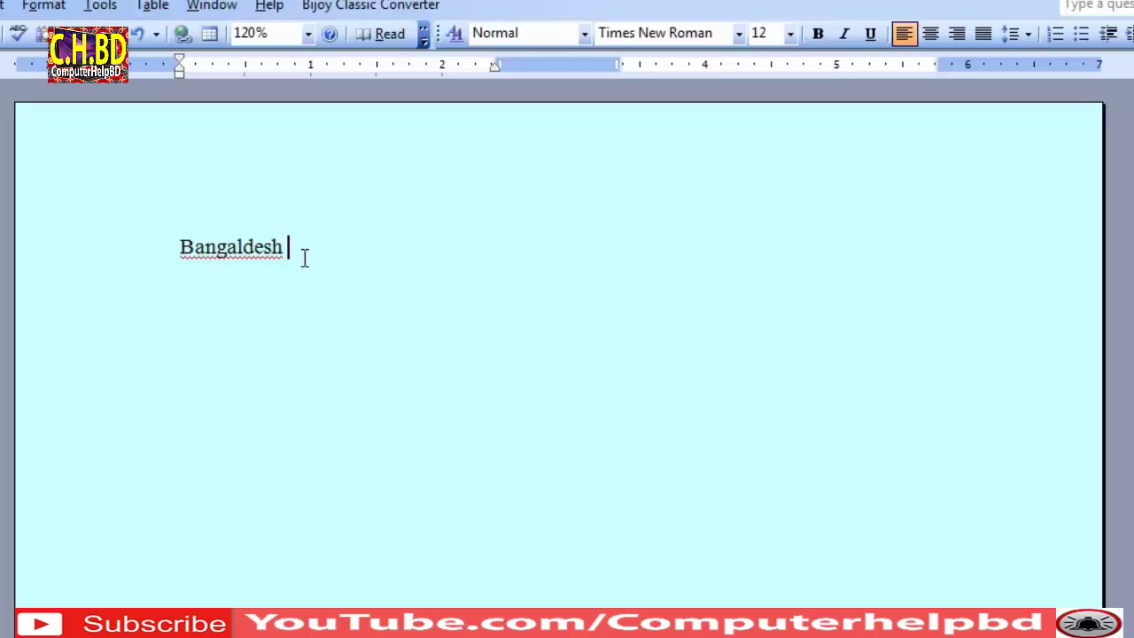
{"action": "type", "text": "is s"}
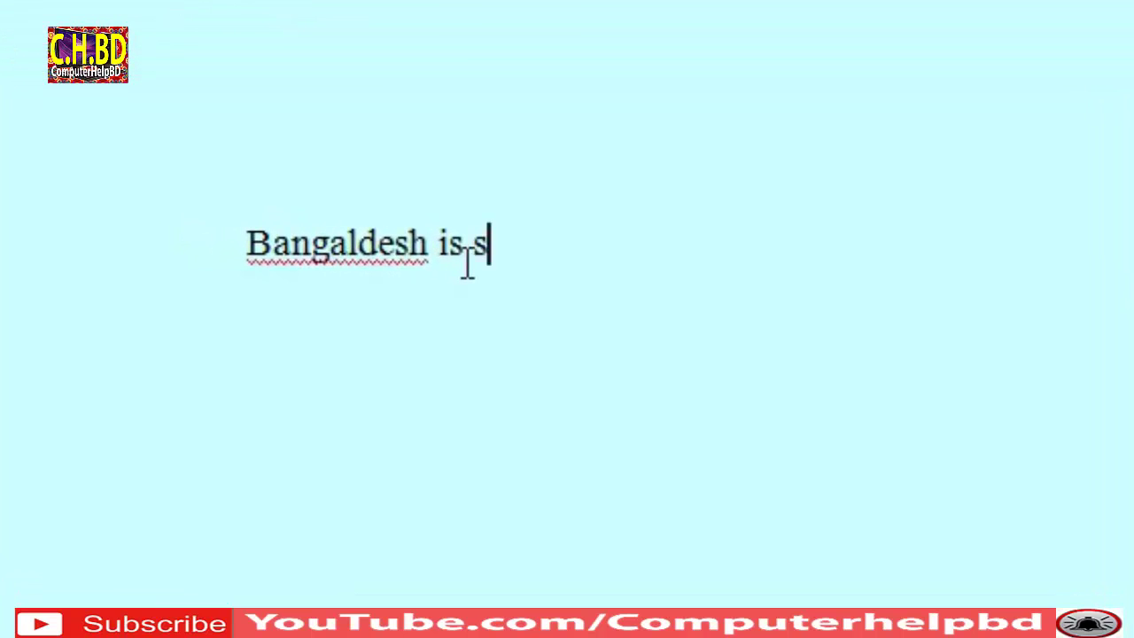
{"action": "type", "text": "mall c"}
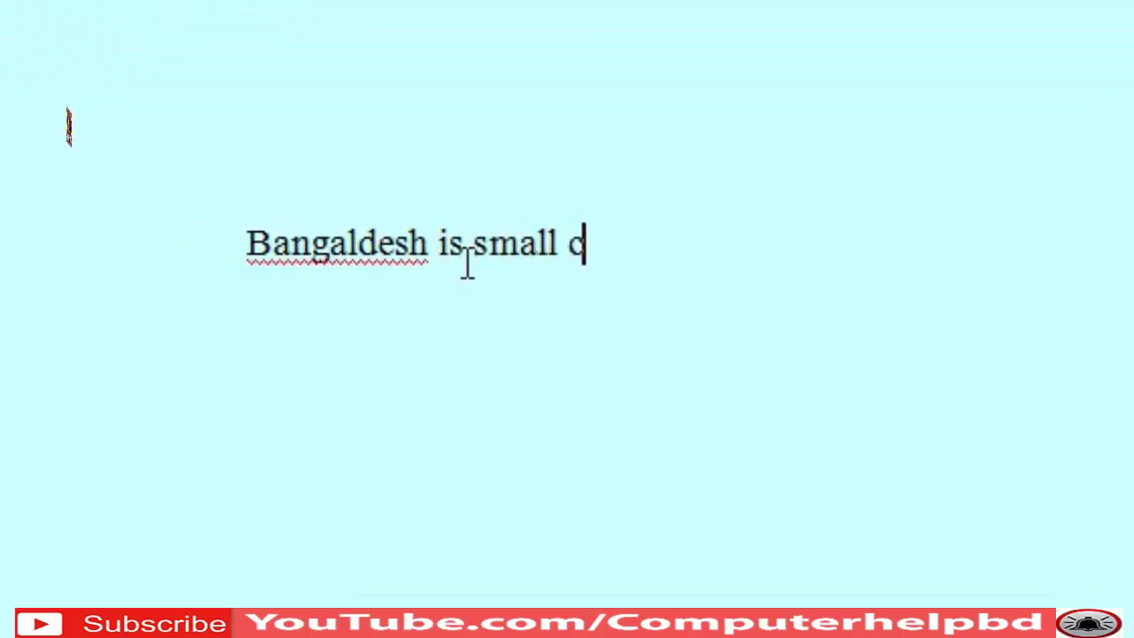
{"action": "type", "text": "oun"}
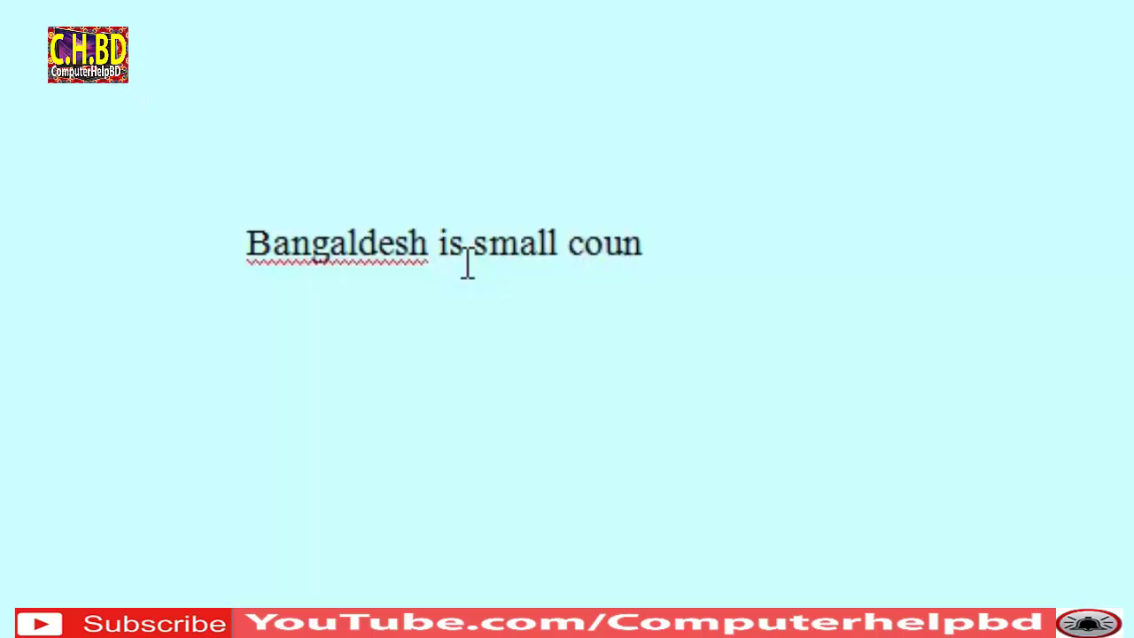
{"action": "type", "text": "try"}
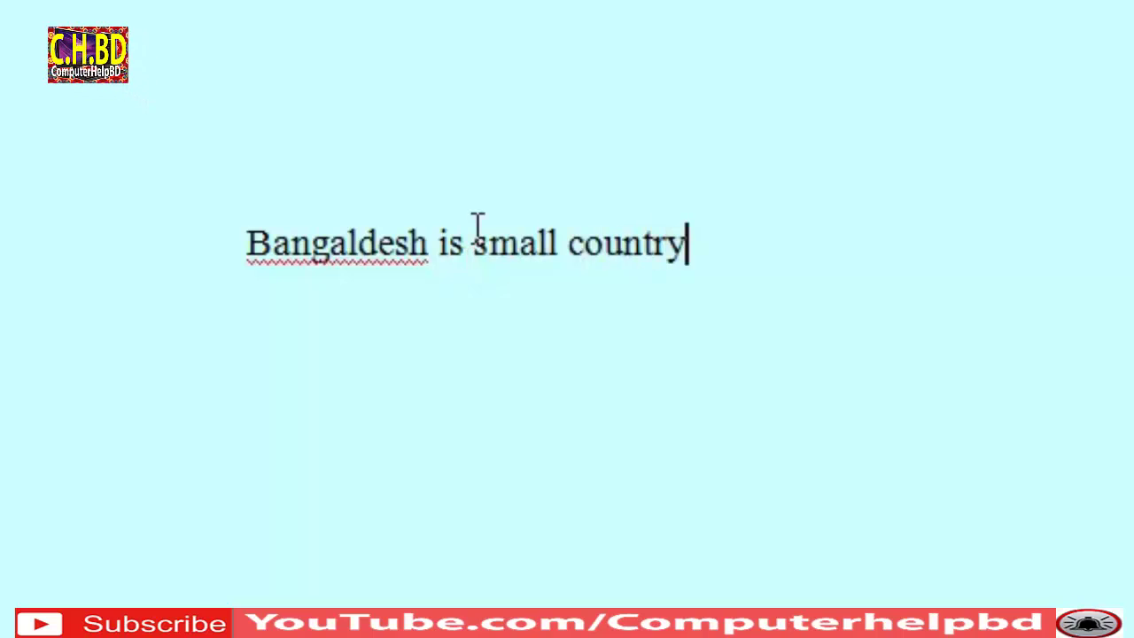
Select the sentence 'Bangaldesh is small country' in the first column
{"action": "left_click_drag", "start_coordinate": [711, 254], "coordinate": [284, 241]}
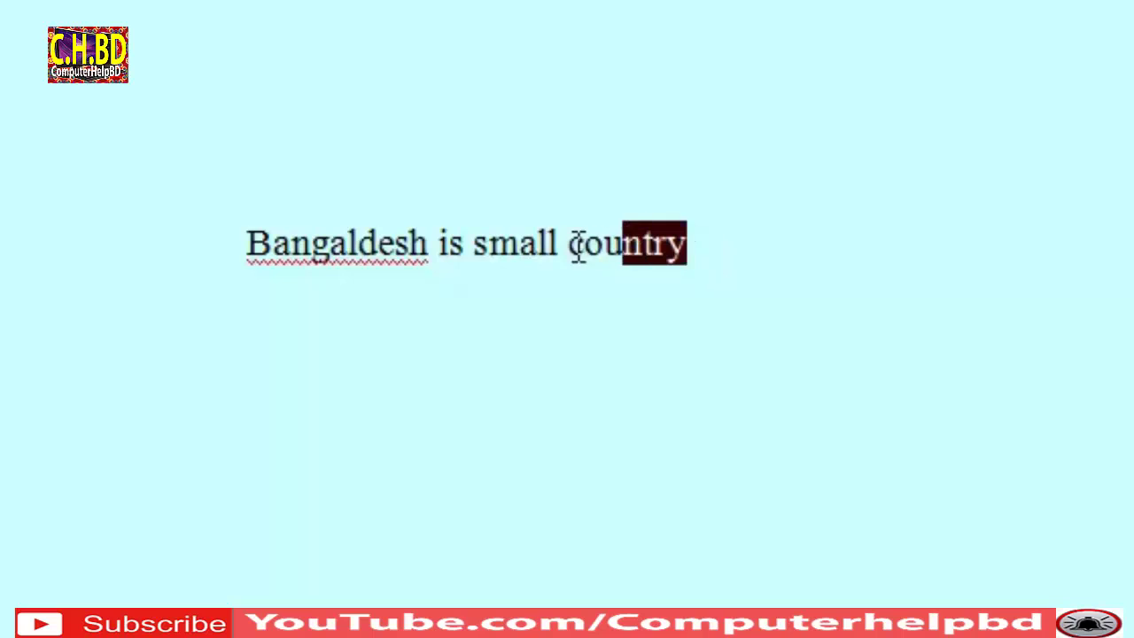
{"action": "left_click", "coordinate": [619, 339]}
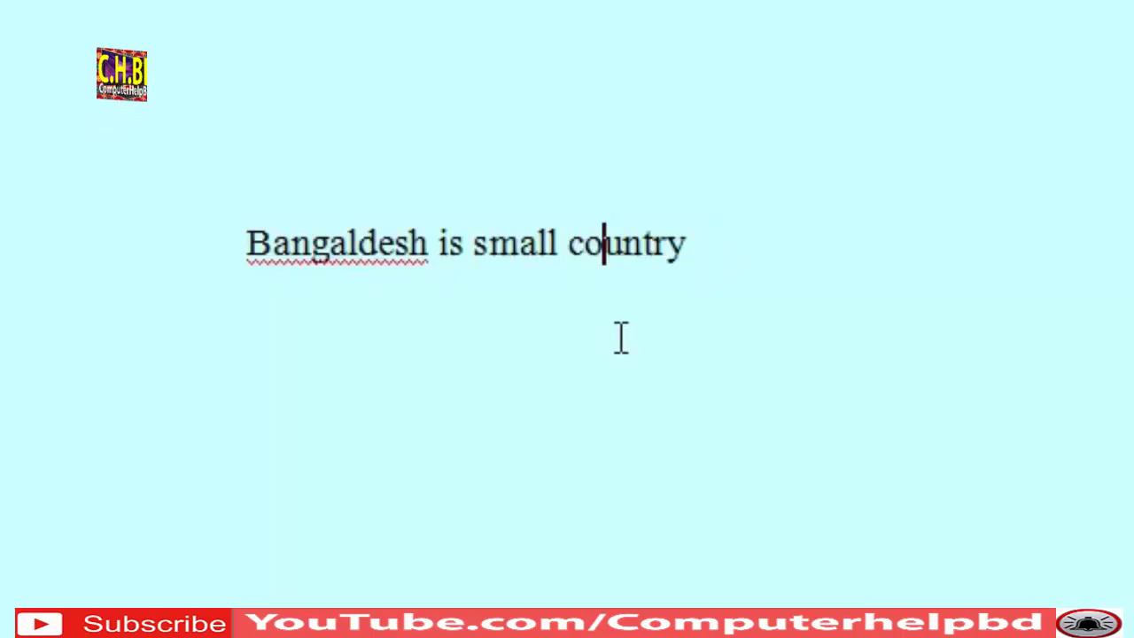
{"action": "left_click", "coordinate": [714, 249]}
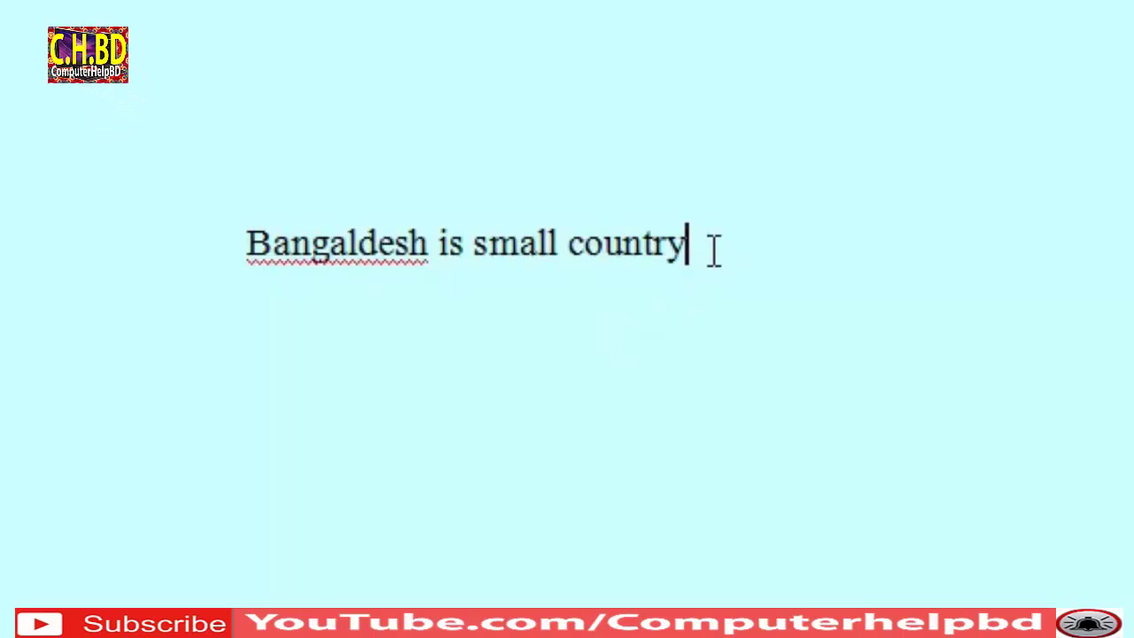
{"action": "mouse_move", "coordinate": [234, 251]}
{"action": "left_mouse_down"}
{"action": "mouse_move", "coordinate": [750, 278]}
{"action": "mouse_move", "coordinate": [810, 294]}
{"action": "left_mouse_up"}
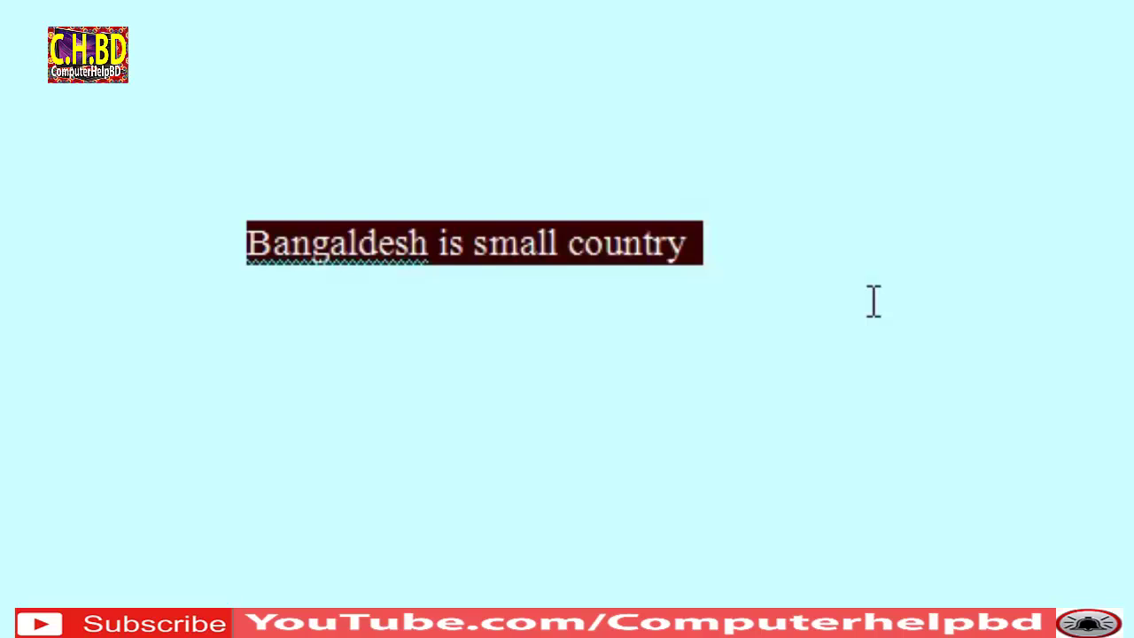
Change the sentence's font size from 16 pt to 20 pt using the toolbar
{"action": "left_click", "coordinate": [241, 245]}
{"action": "left_click_drag", "start_coordinate": [237, 244], "coordinate": [777, 269]}
{"action": "left_click", "coordinate": [531, 271]}
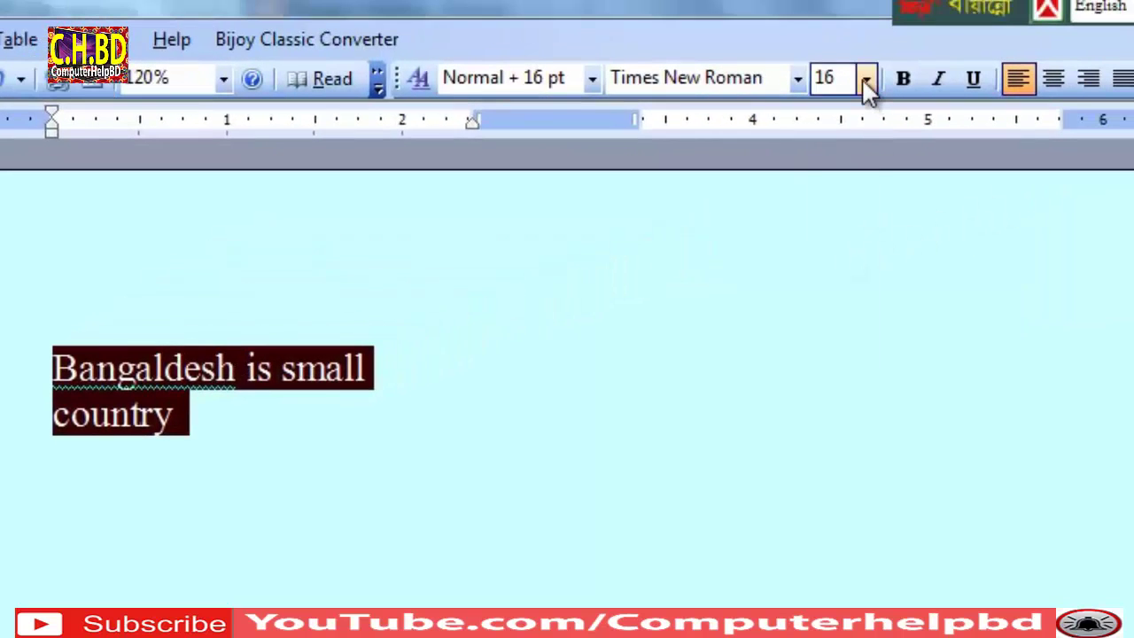
{"action": "left_click", "coordinate": [866, 80]}
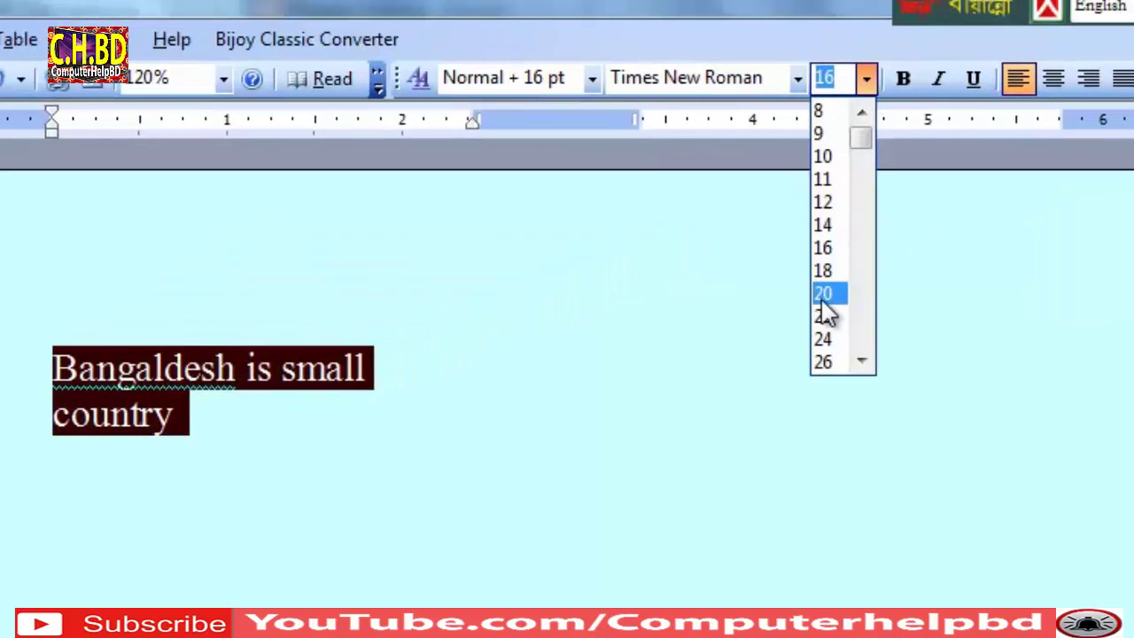
{"action": "left_click", "coordinate": [825, 294]}
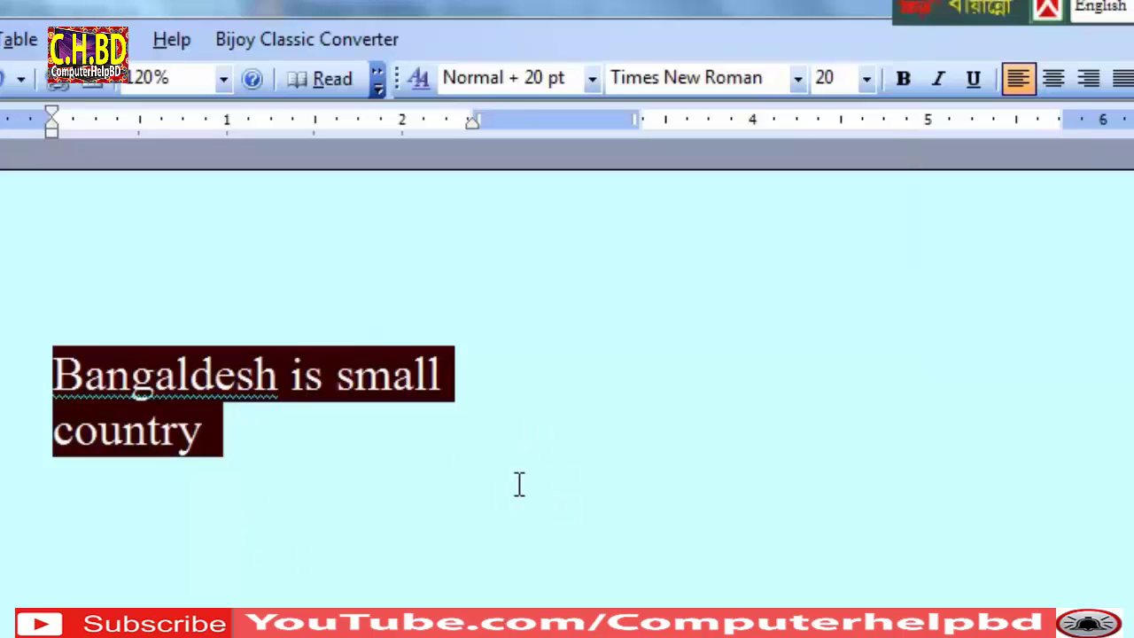
{"action": "left_click", "coordinate": [900, 89]}
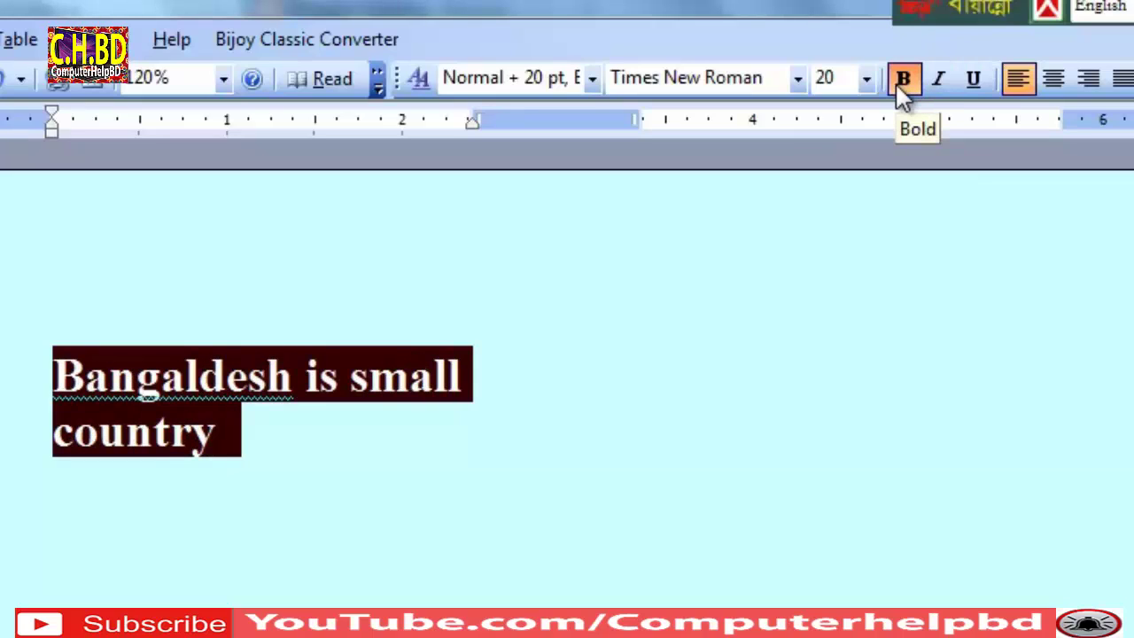
{"action": "left_click", "coordinate": [899, 91]}
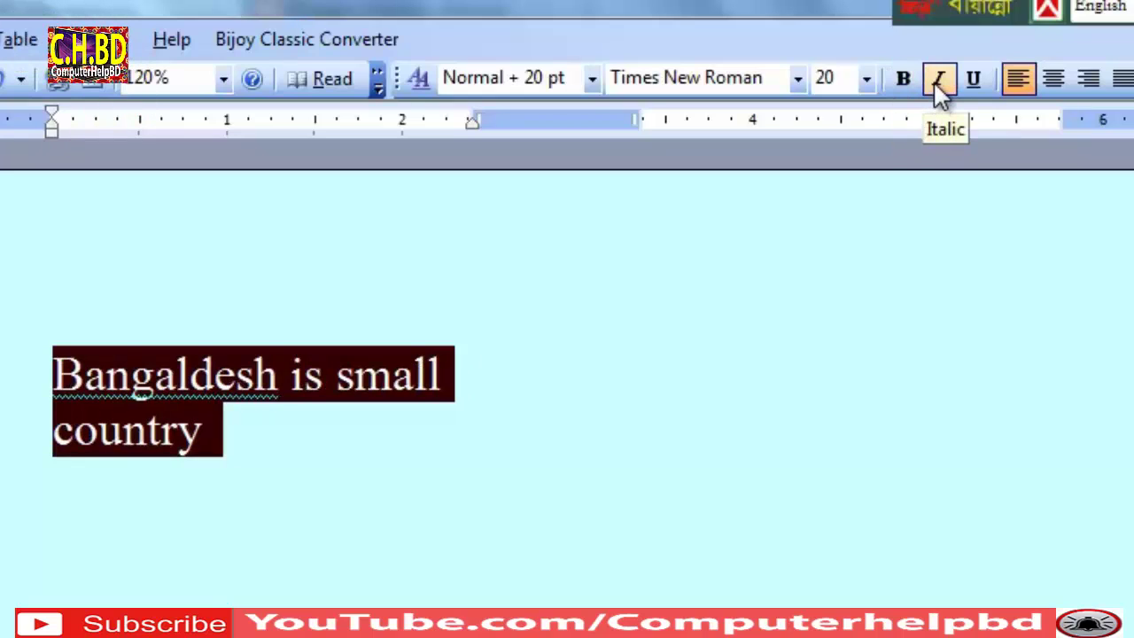
{"action": "left_click", "coordinate": [937, 87]}
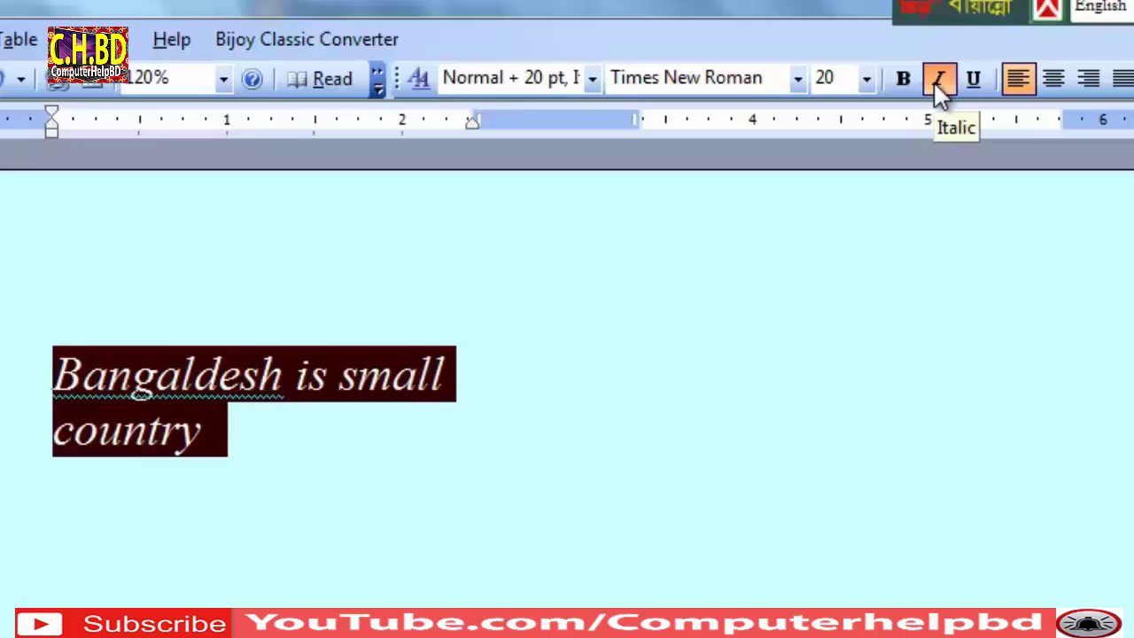
{"action": "left_click", "coordinate": [939, 85]}
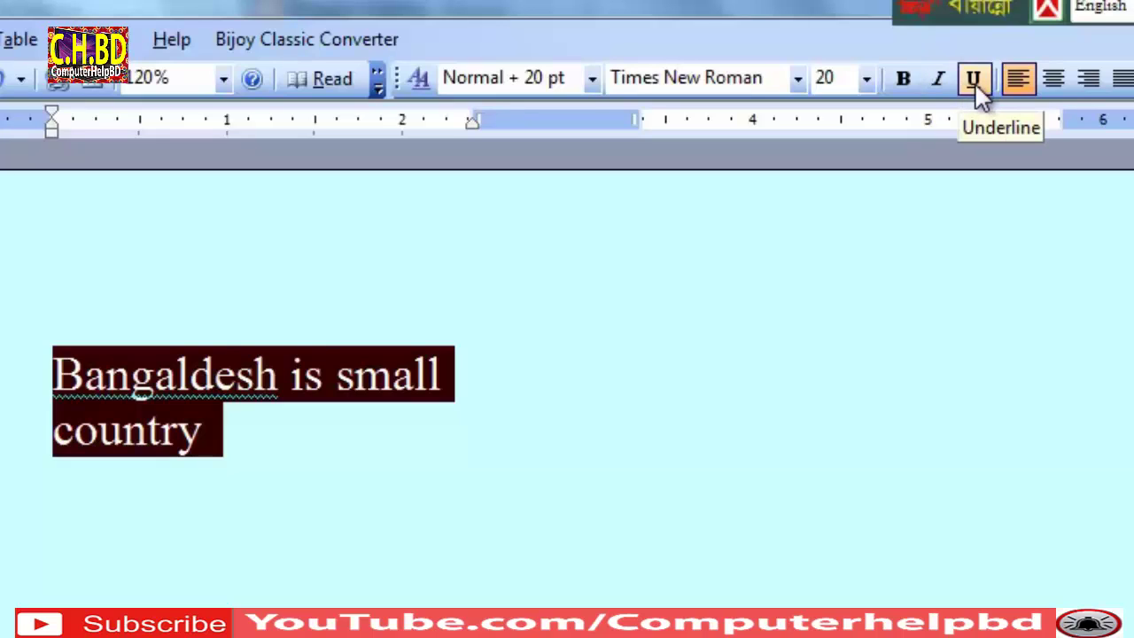
{"action": "left_click", "coordinate": [974, 79]}
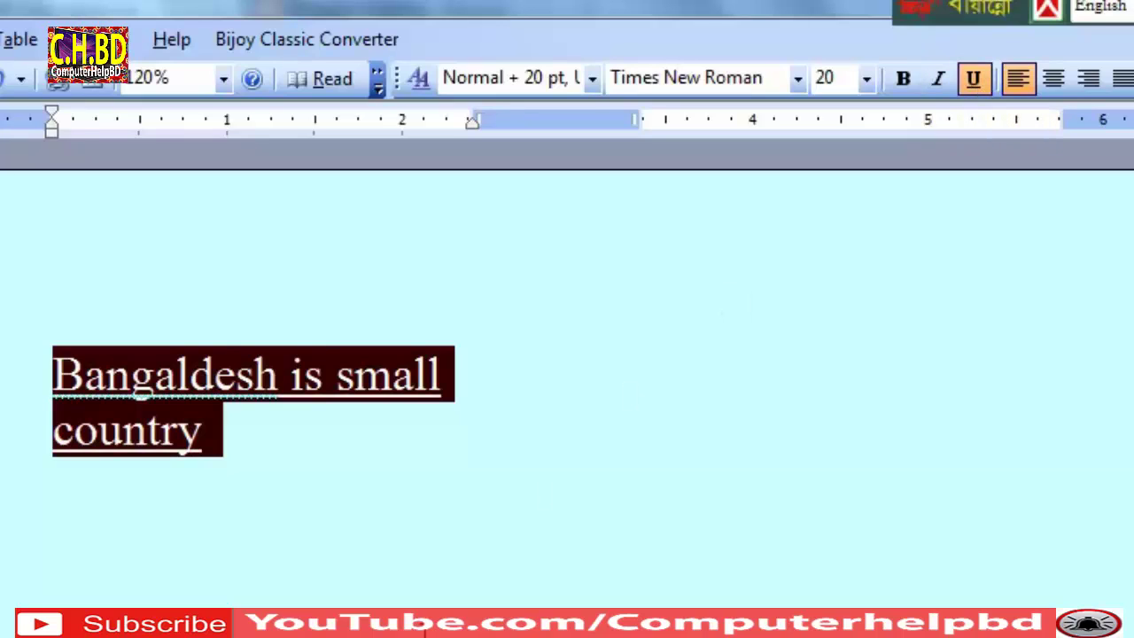
{"action": "left_click", "coordinate": [257, 527]}
{"action": "mouse_move", "coordinate": [38, 370]}
{"action": "left_mouse_down"}
{"action": "mouse_move", "coordinate": [223, 425]}
{"action": "mouse_move", "coordinate": [408, 430]}
{"action": "left_mouse_up"}
{"action": "left_click", "coordinate": [972, 79]}
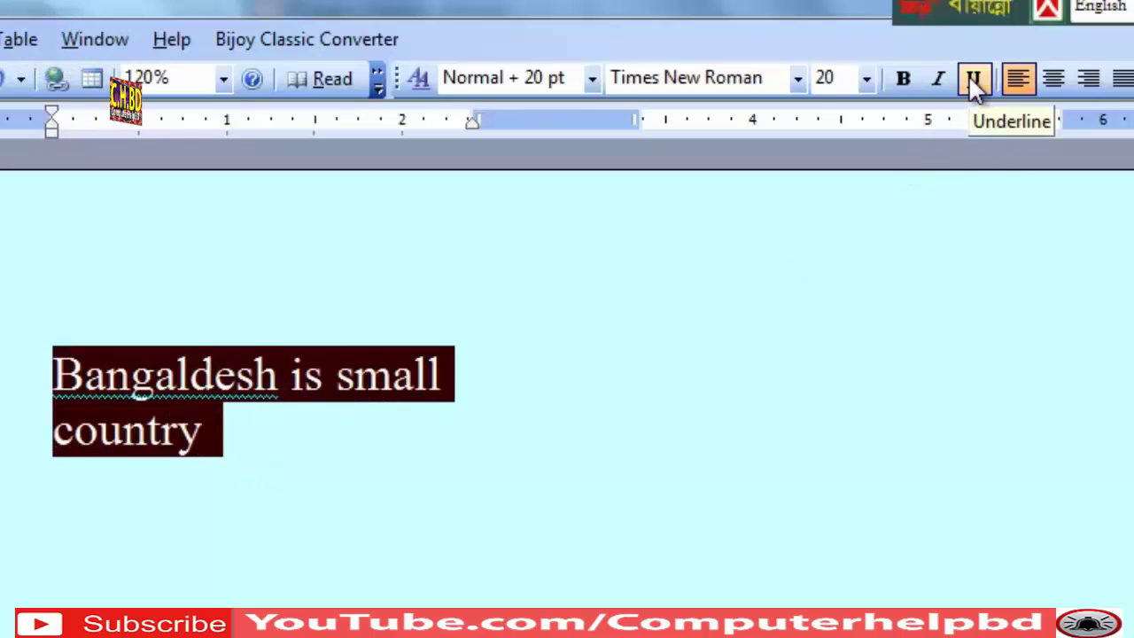
{"action": "left_click", "coordinate": [596, 335]}
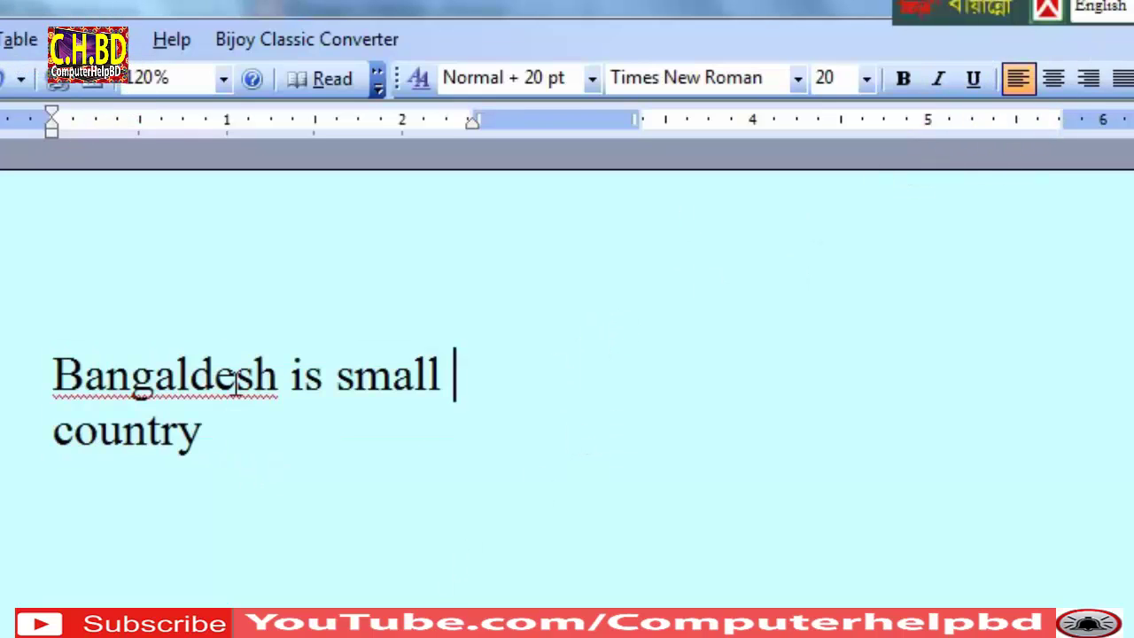
Try centre and right alignment on the sentence, then set it to Justify
{"action": "left_click_drag", "start_coordinate": [43, 369], "coordinate": [203, 443]}
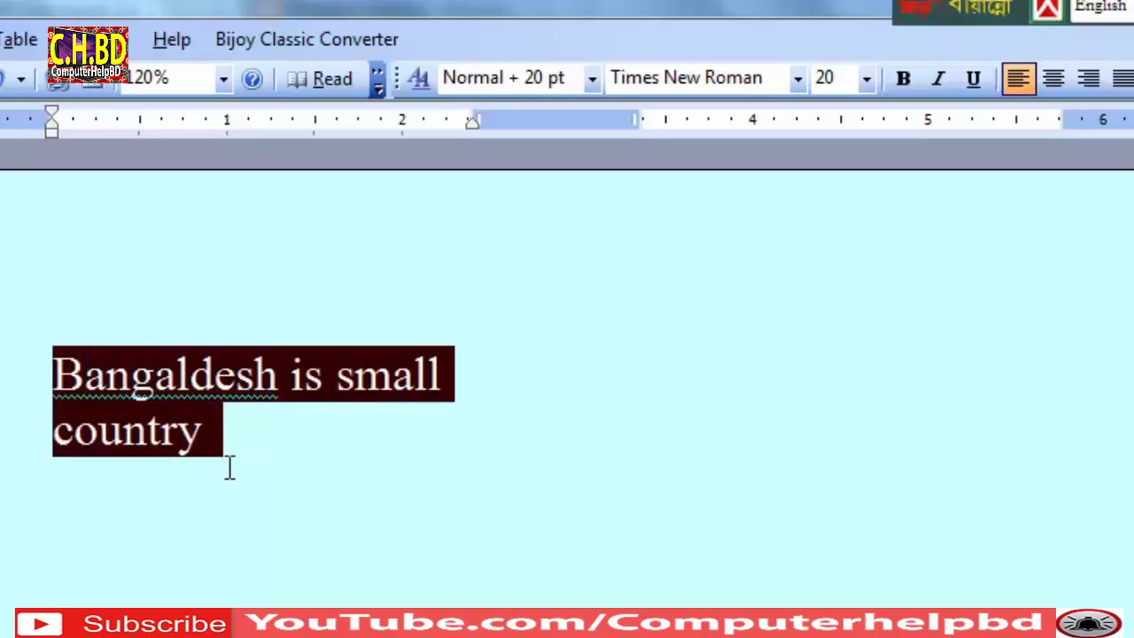
{"action": "left_click", "coordinate": [1054, 80]}
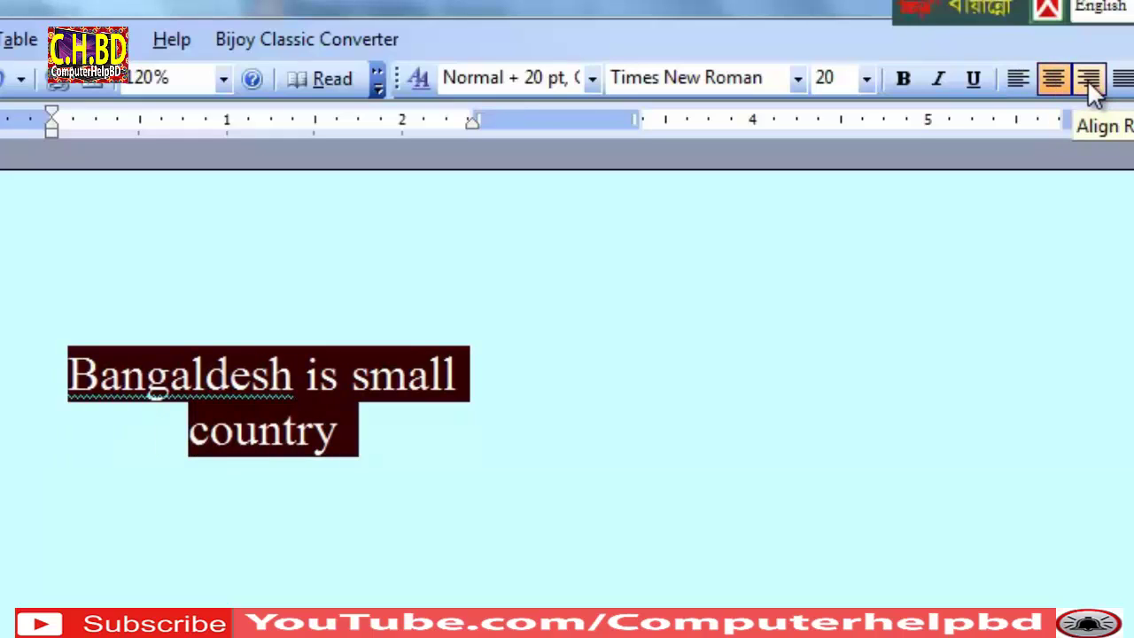
{"action": "left_click", "coordinate": [1087, 79]}
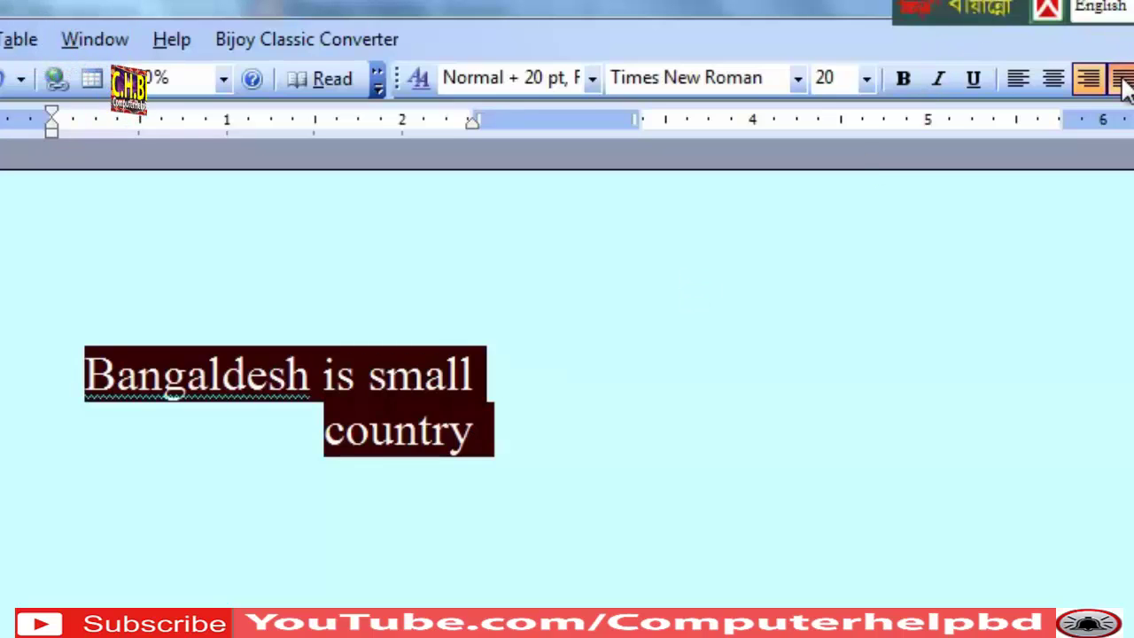
{"action": "left_click", "coordinate": [1122, 78]}
{"action": "left_click", "coordinate": [262, 487]}
{"action": "type", "text": "."}
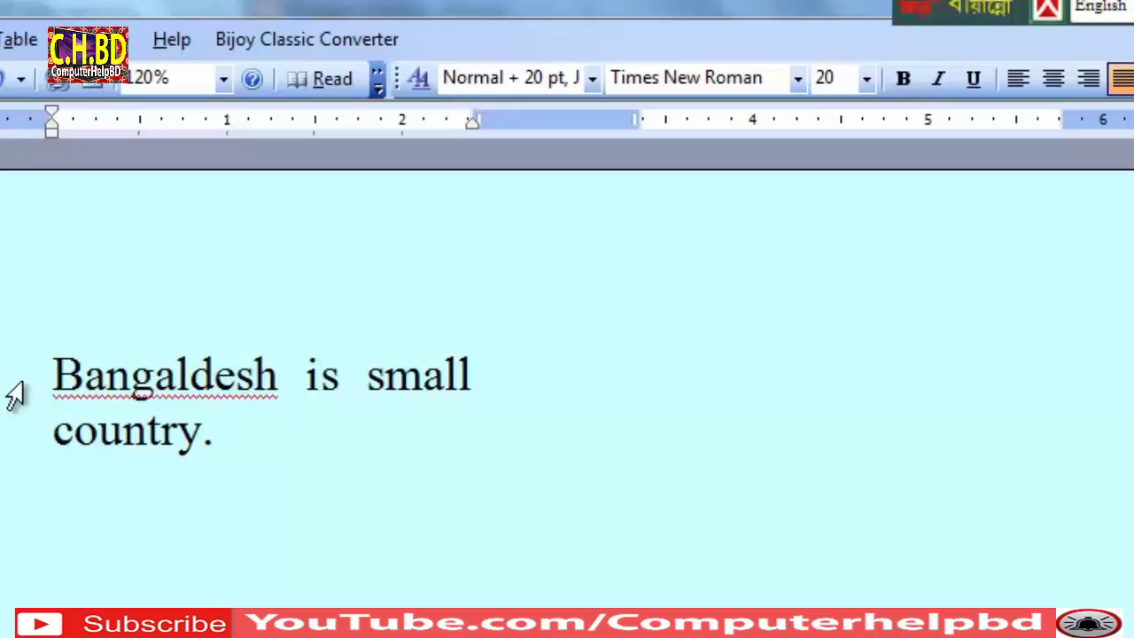
{"action": "left_click_drag", "start_coordinate": [40, 354], "coordinate": [240, 456]}
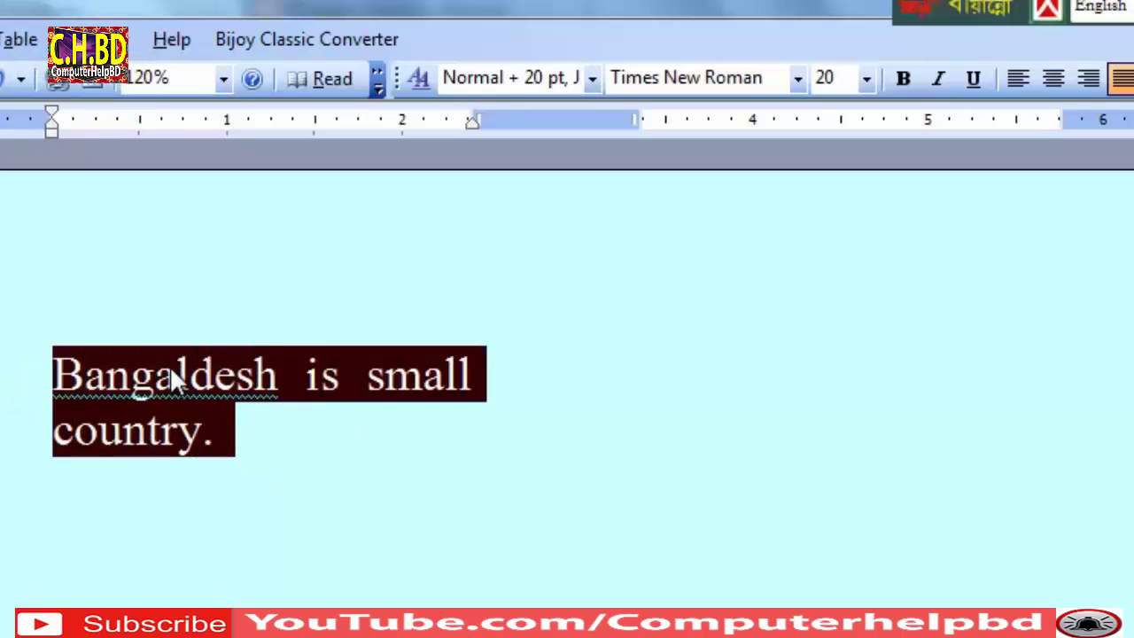
{"action": "right_click", "coordinate": [134, 385]}
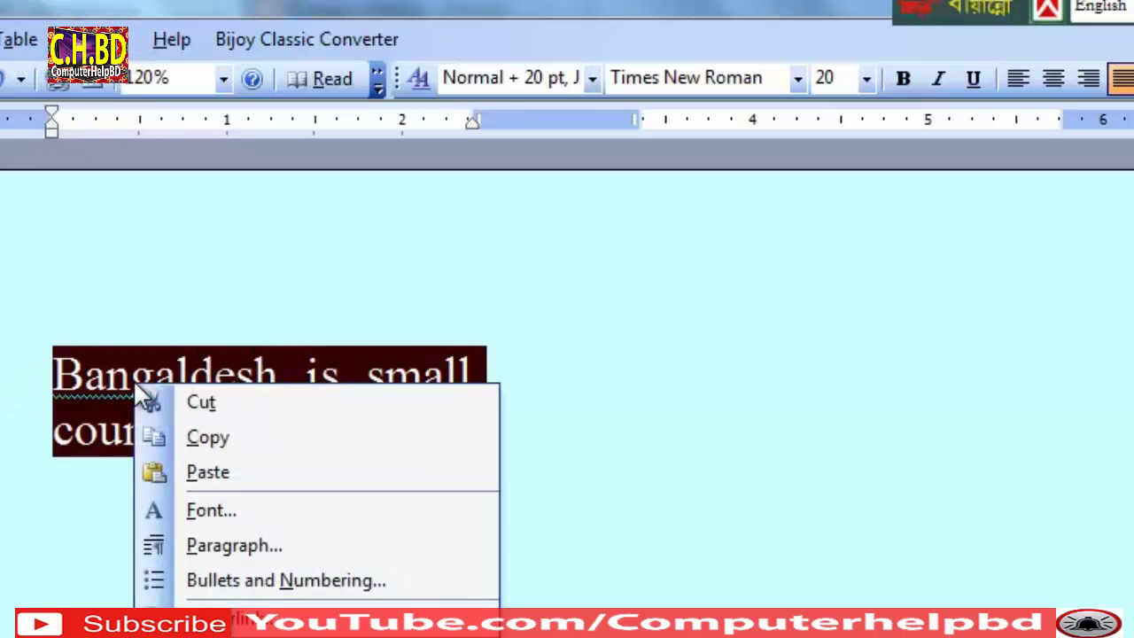
{"action": "left_click", "coordinate": [215, 522]}
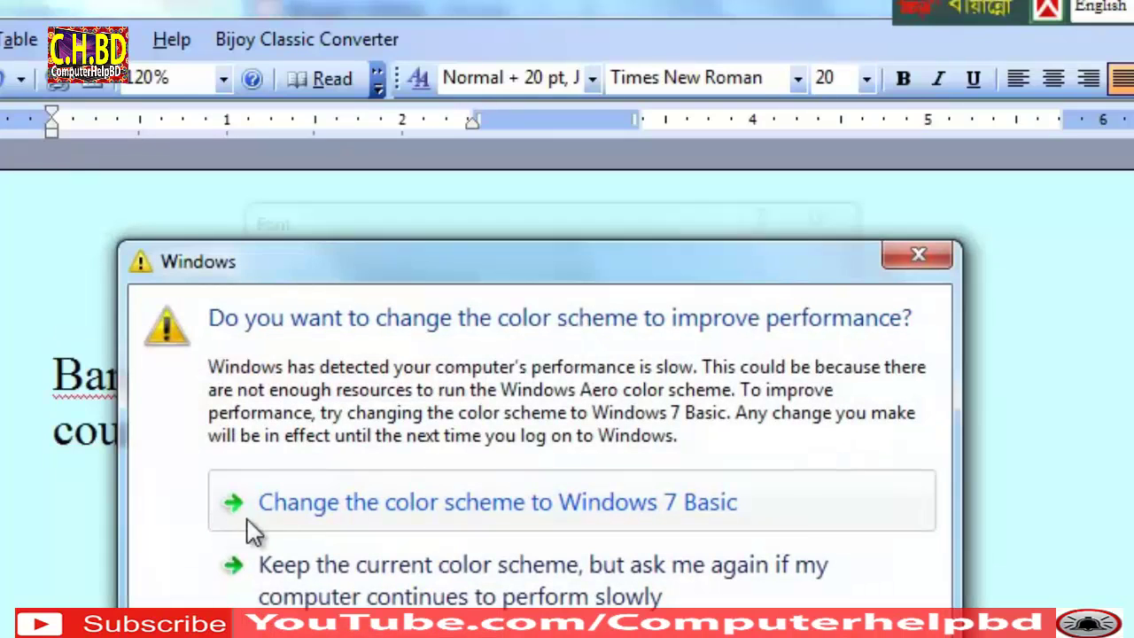
{"action": "left_click", "coordinate": [922, 262]}
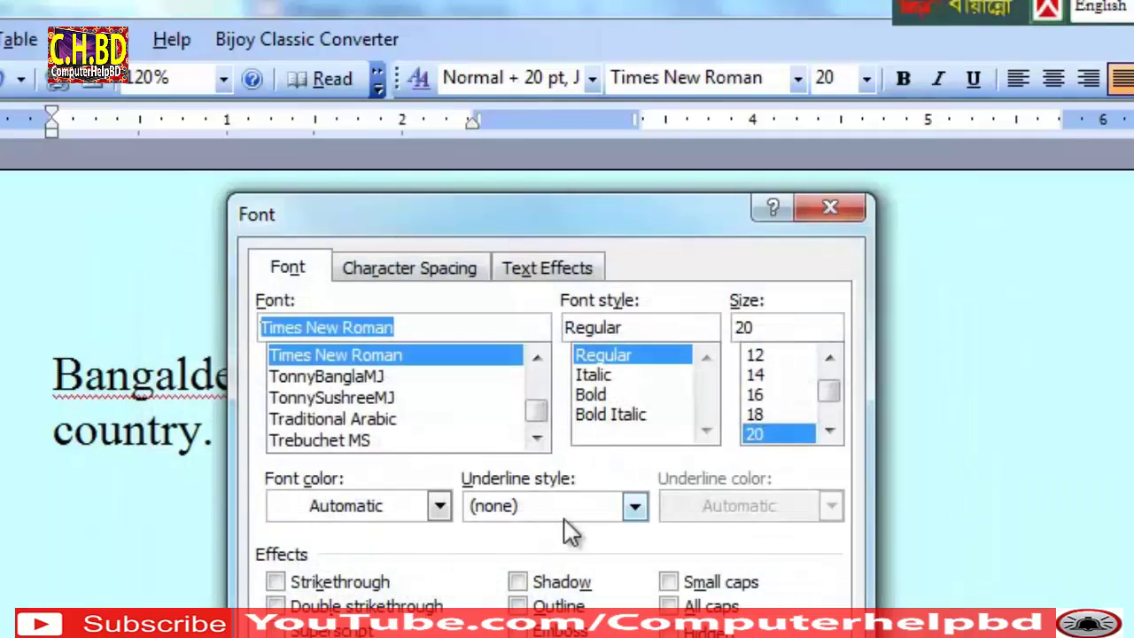
{"action": "left_click", "coordinate": [399, 270]}
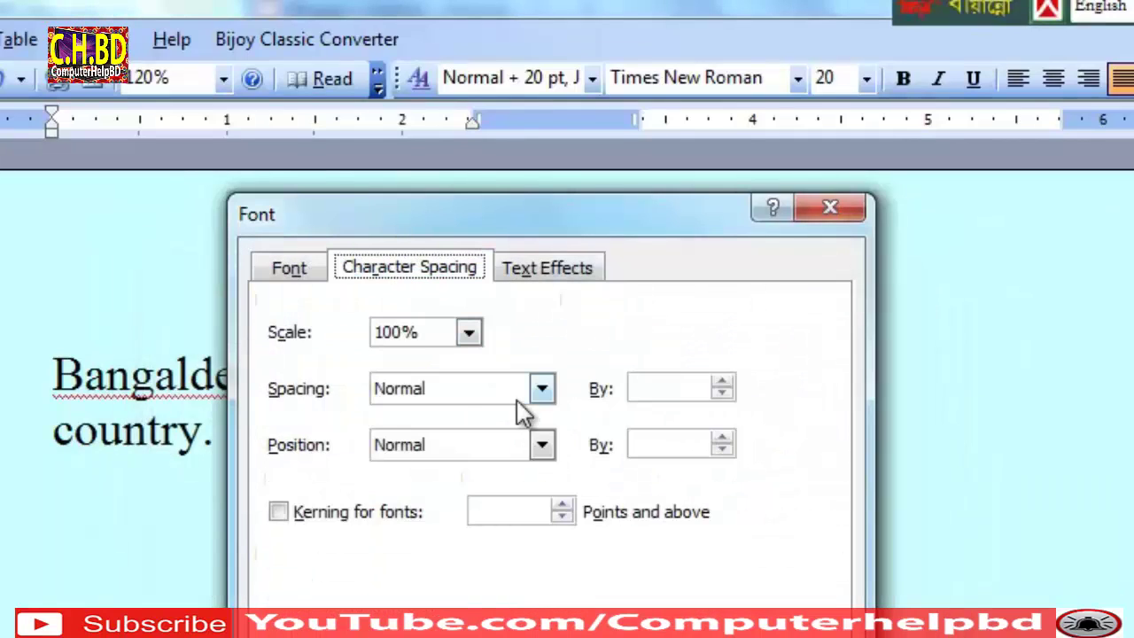
{"action": "left_click", "coordinate": [542, 389]}
{"action": "left_click", "coordinate": [819, 234]}
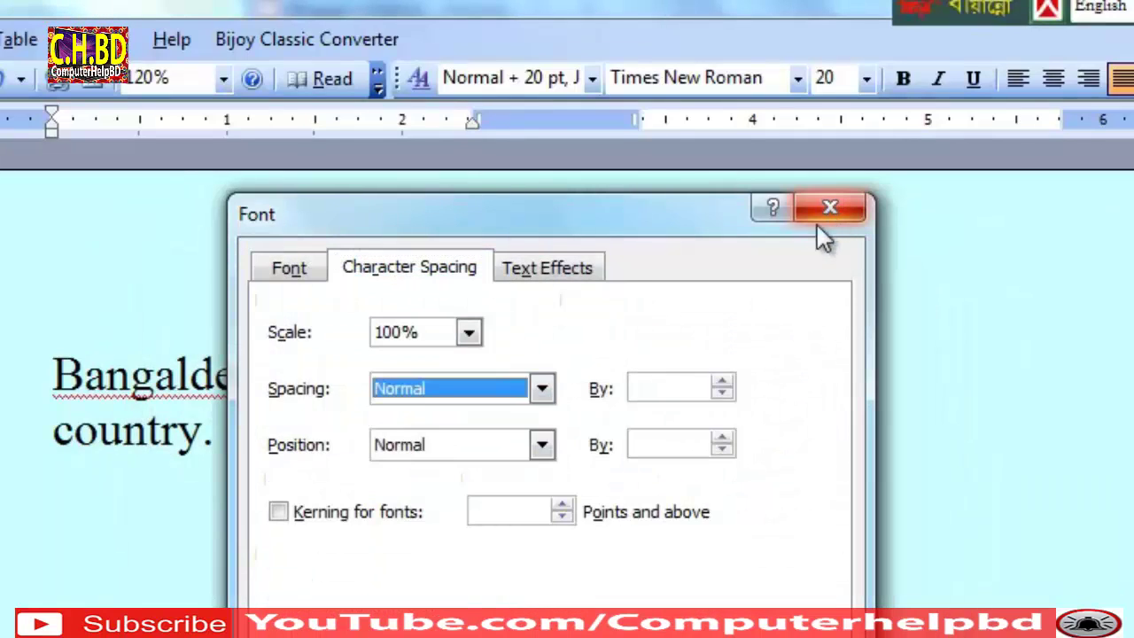
{"action": "key", "text": "Return"}
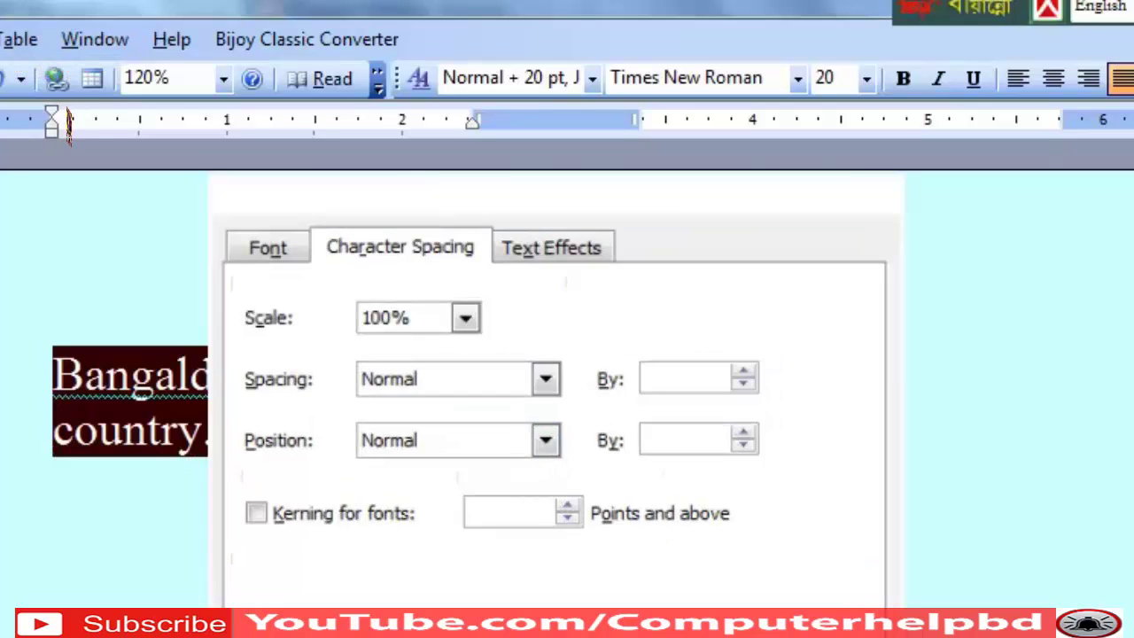
Apply the Blinking Background text animation to the sentence through the Font dialog
{"action": "right_click", "coordinate": [69, 443]}
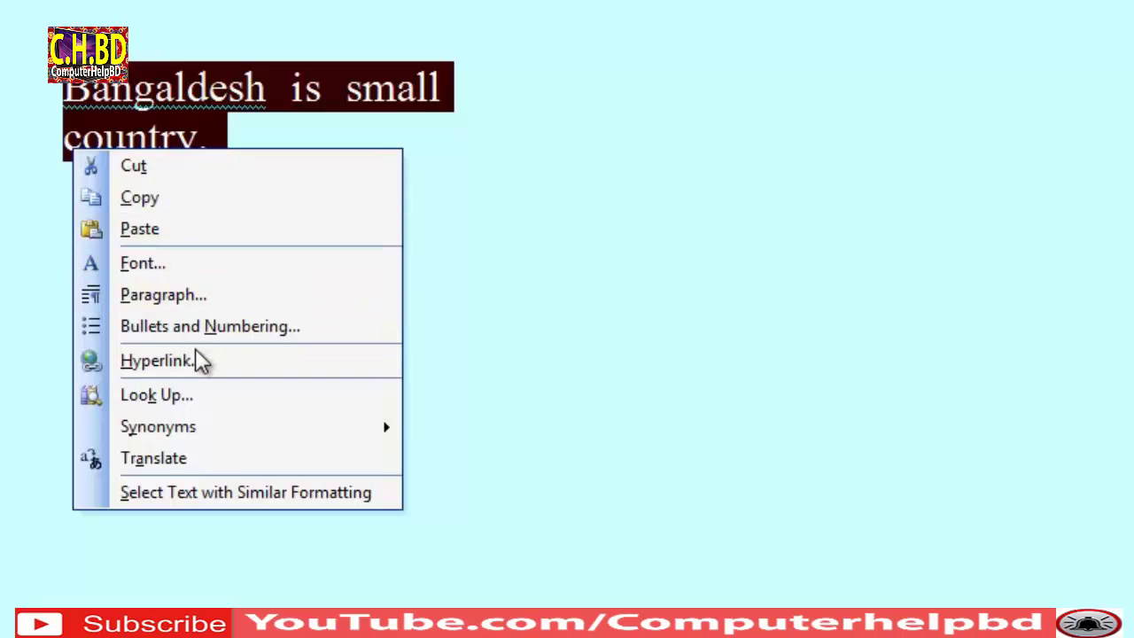
{"action": "left_click", "coordinate": [190, 265]}
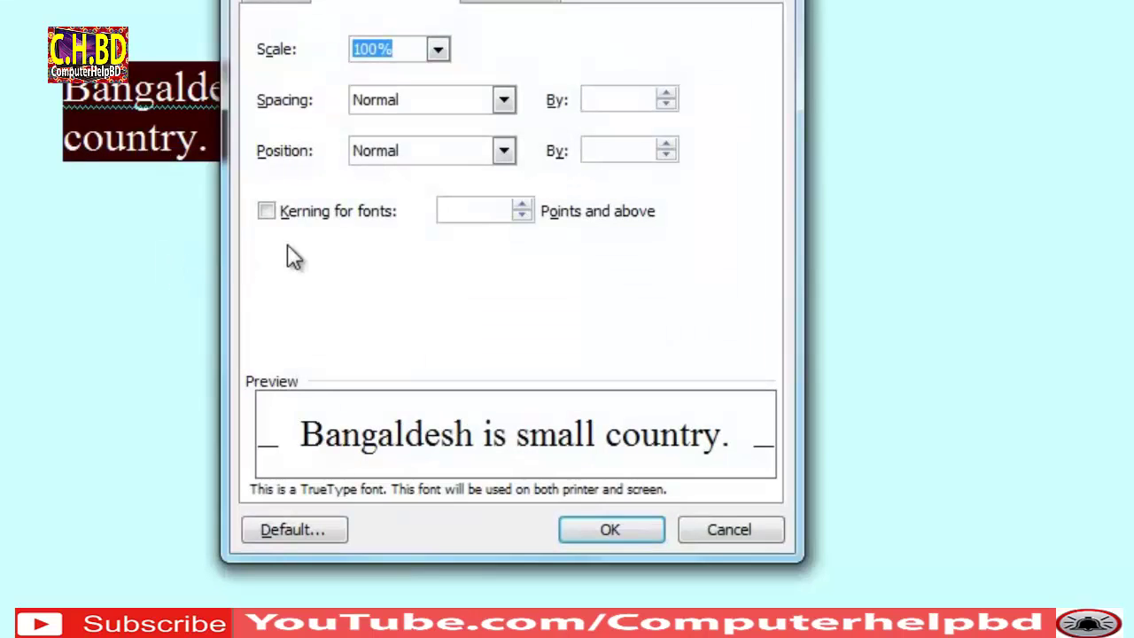
{"action": "left_click", "coordinate": [502, 5]}
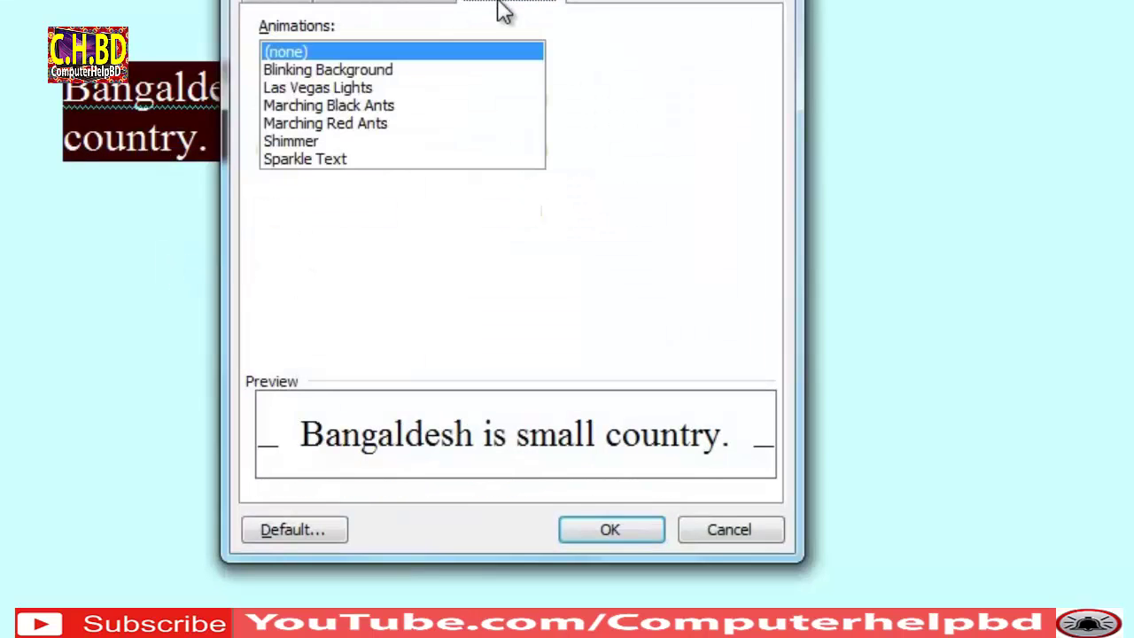
{"action": "left_click", "coordinate": [379, 87]}
{"action": "left_click", "coordinate": [379, 75]}
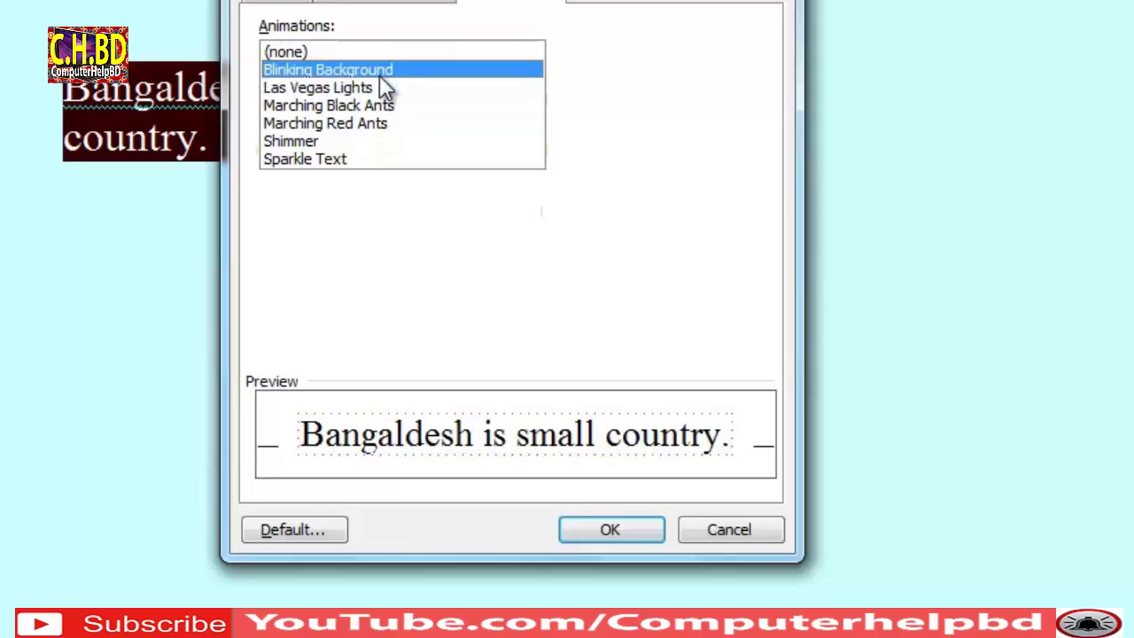
{"action": "left_click", "coordinate": [613, 526]}
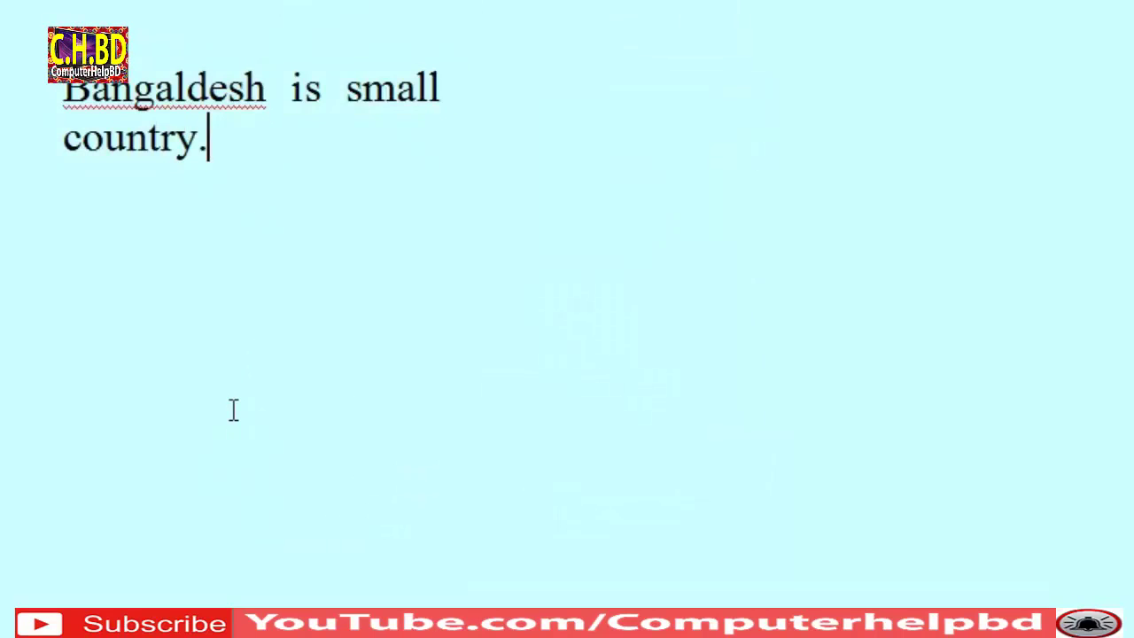